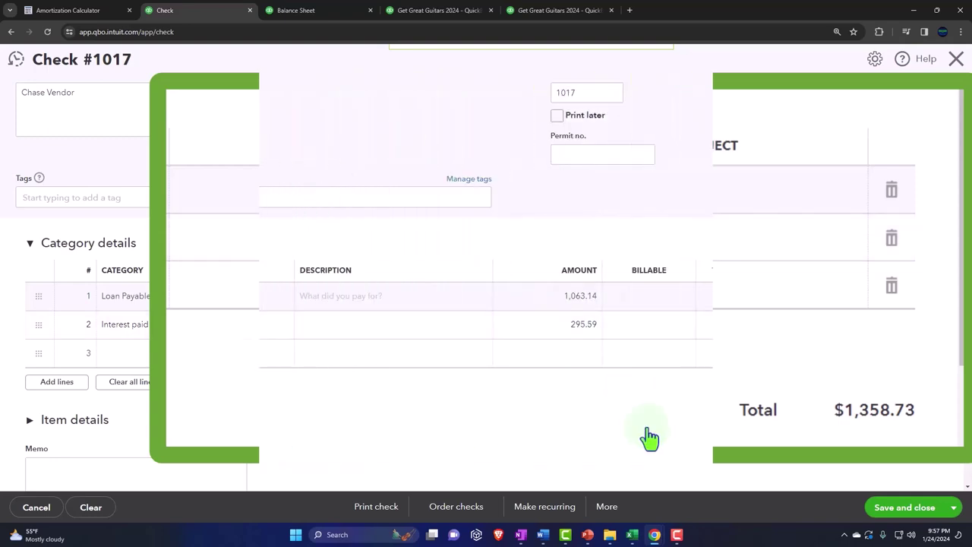
# Check the month 2 amortization figures against check #1017's split, then save the $1,358.73 check.
pyautogui.click(631, 535)
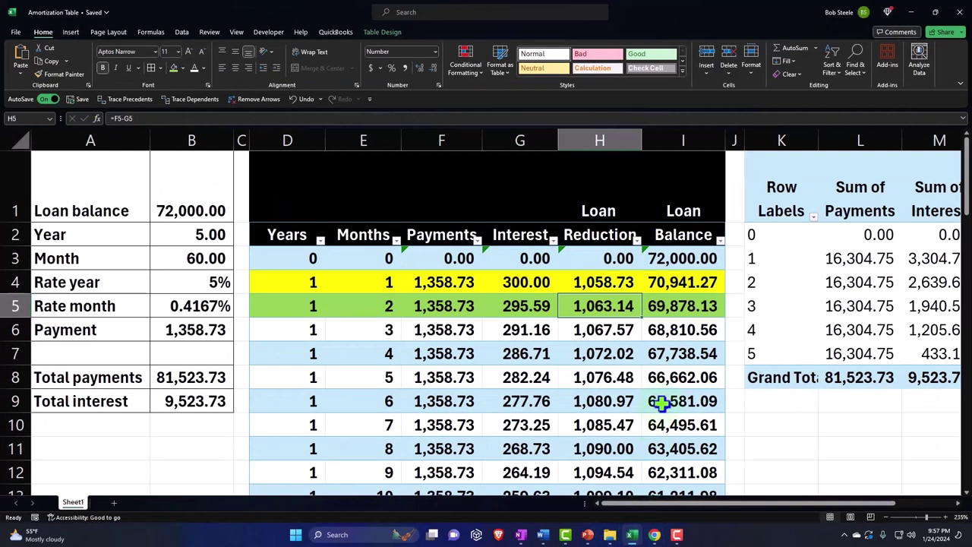
pyautogui.click(675, 280)
pyautogui.click(674, 258)
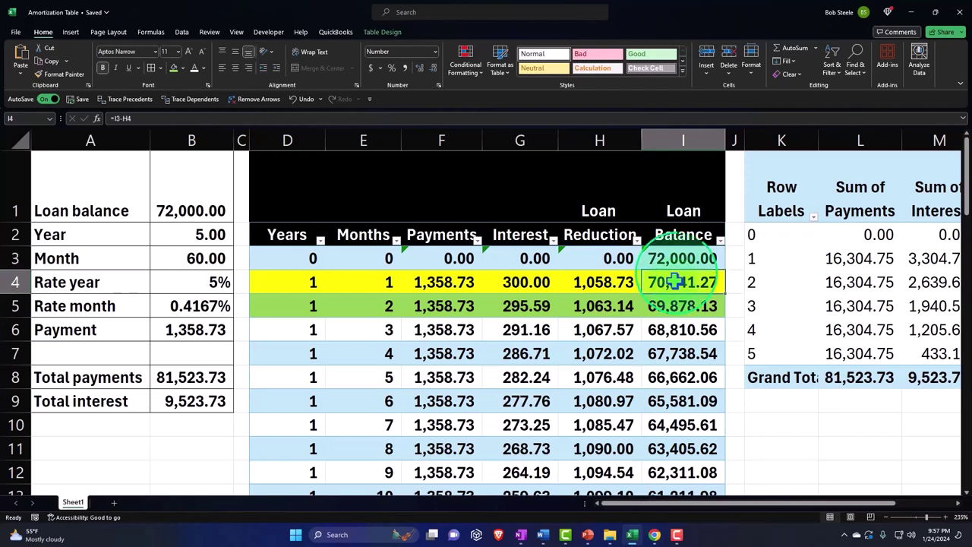
pyautogui.click(675, 282)
pyautogui.click(913, 13)
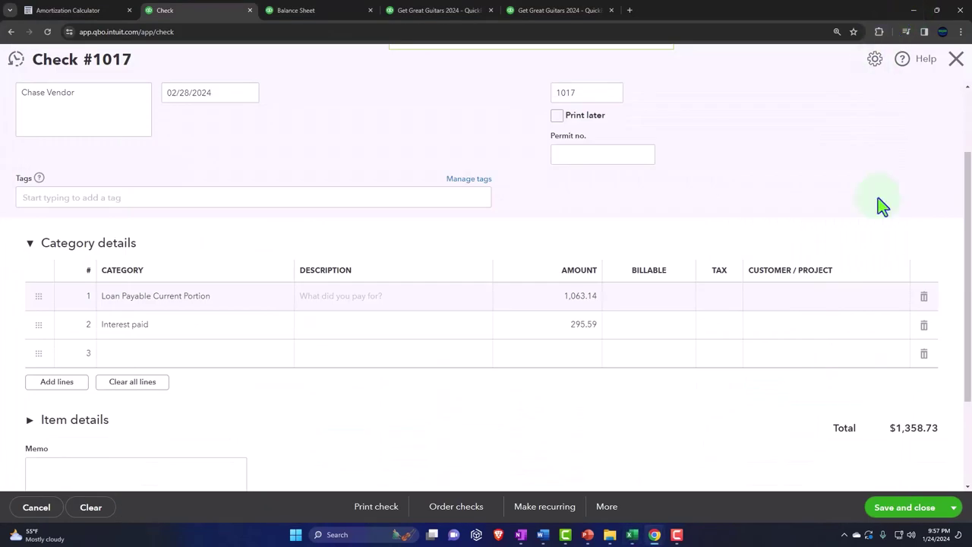
pyautogui.click(906, 507)
# Rerun the Balance Sheet and drill into February Checking 5741 to confirm the two $1,358.73 checks.
pyautogui.click(318, 11)
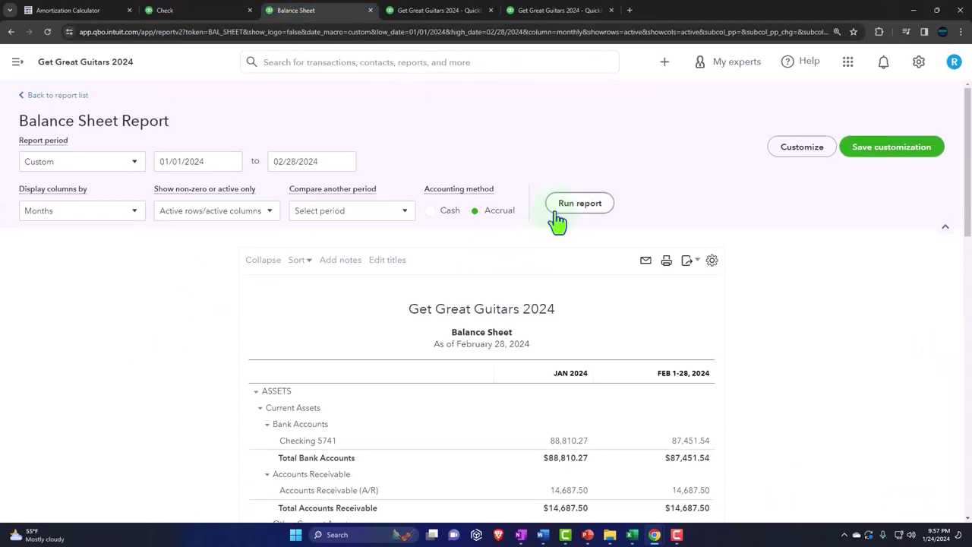
pyautogui.click(562, 212)
pyautogui.hotkey('ctrl', '+')
pyautogui.hotkey('ctrl', '+')
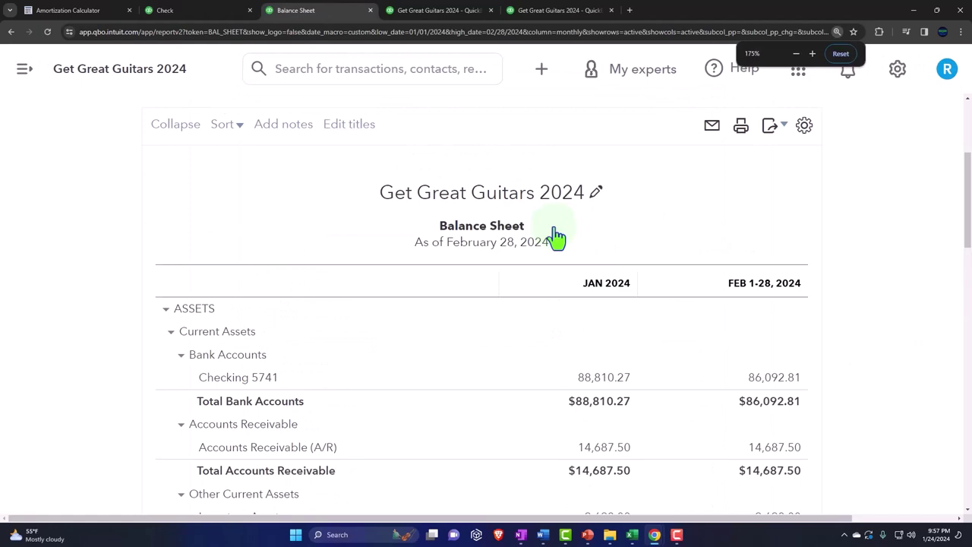
pyautogui.scroll(-1, 556, 235)
pyautogui.click(754, 281)
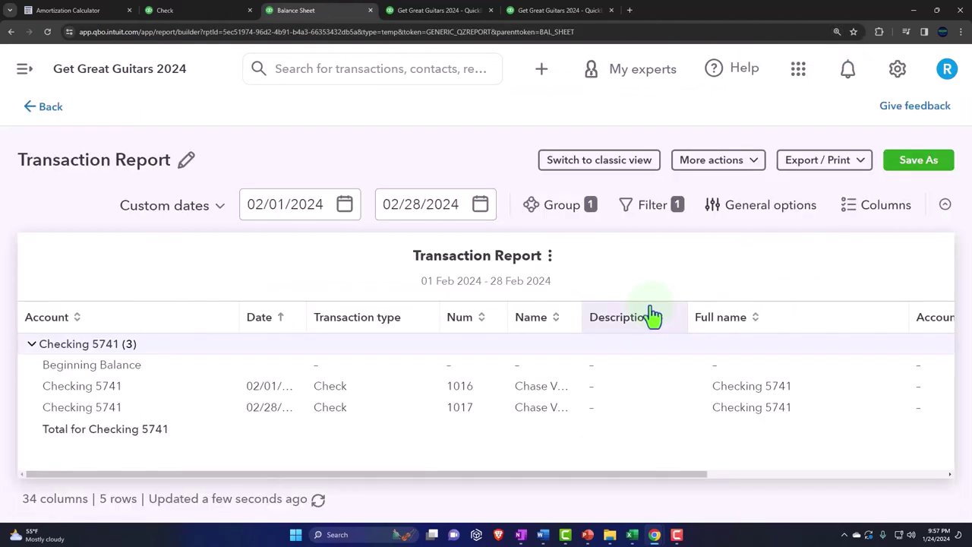
pyautogui.hotkey('ctrl', '-')
pyautogui.hotkey('ctrl', '-')
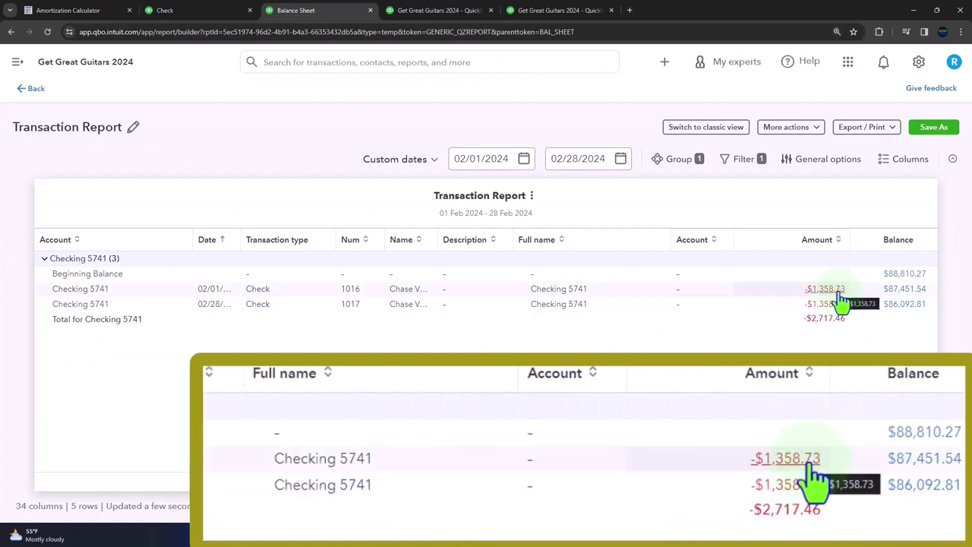
pyautogui.click(35, 91)
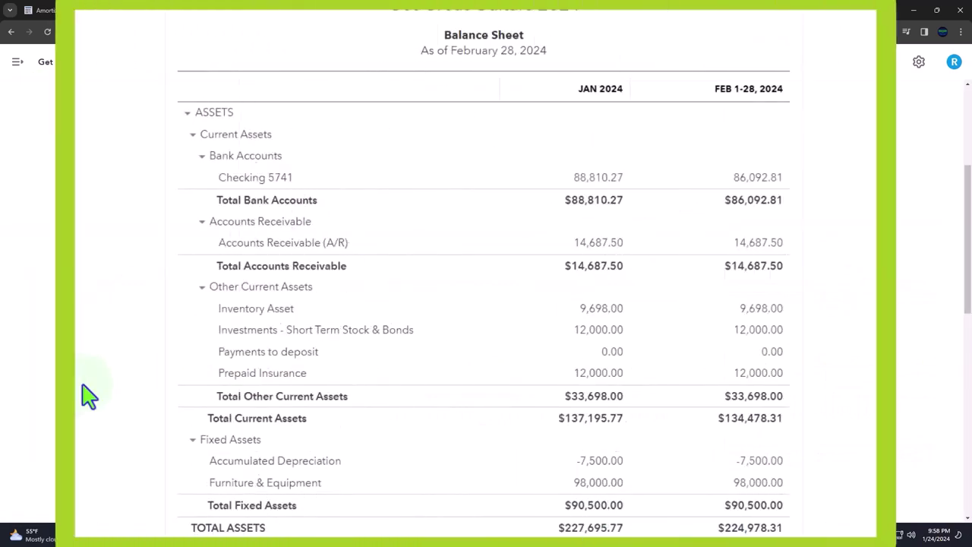
# Drill into the 69,878.13 Loan Payable Current Portion balance and compare checks 1016 and 1017 with the amortization table.
pyautogui.scroll(-6, 89, 395)
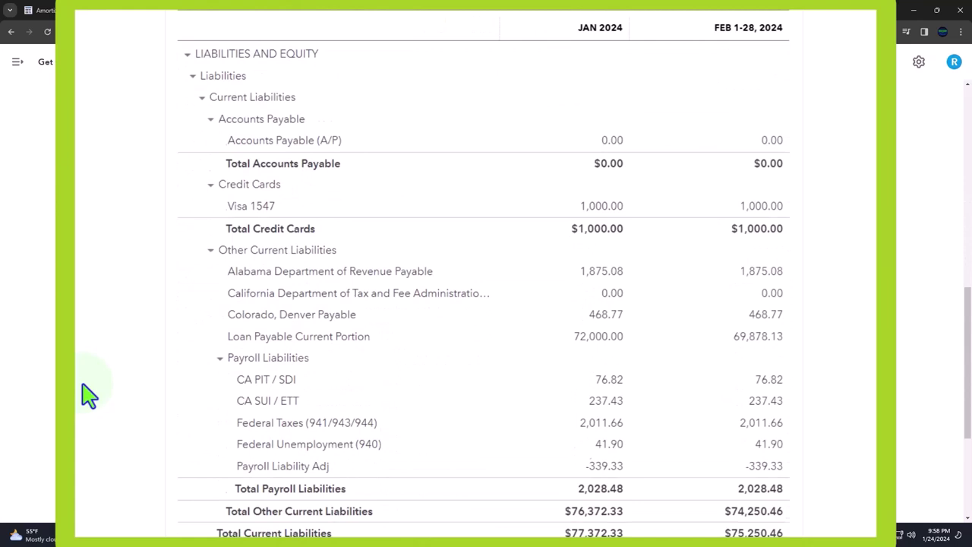
pyautogui.scroll(-3, 89, 395)
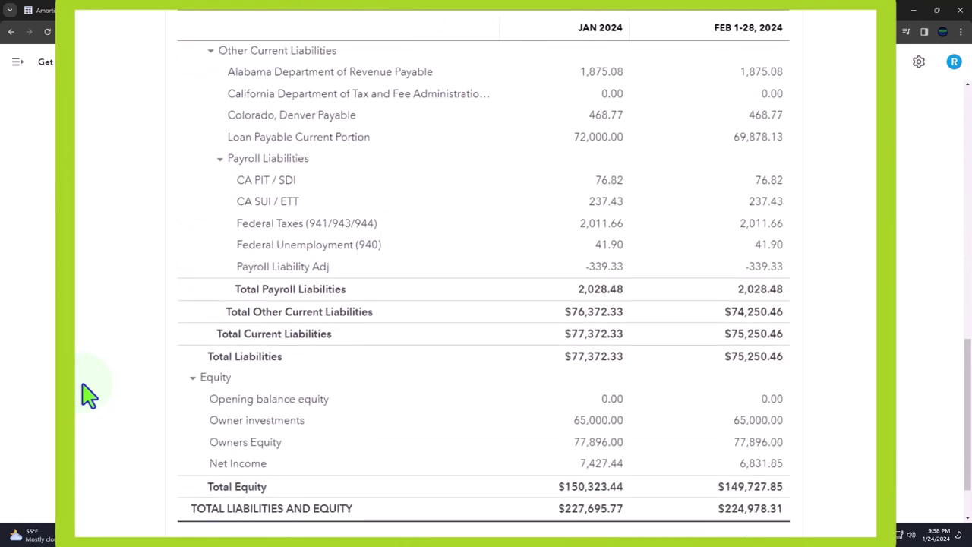
pyautogui.hotkey('ctrl', '+')
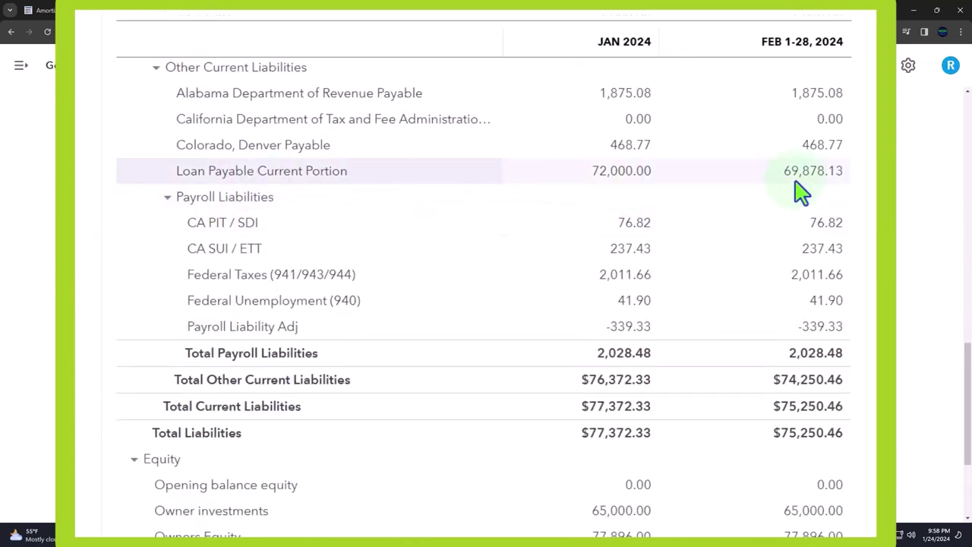
pyautogui.click(805, 176)
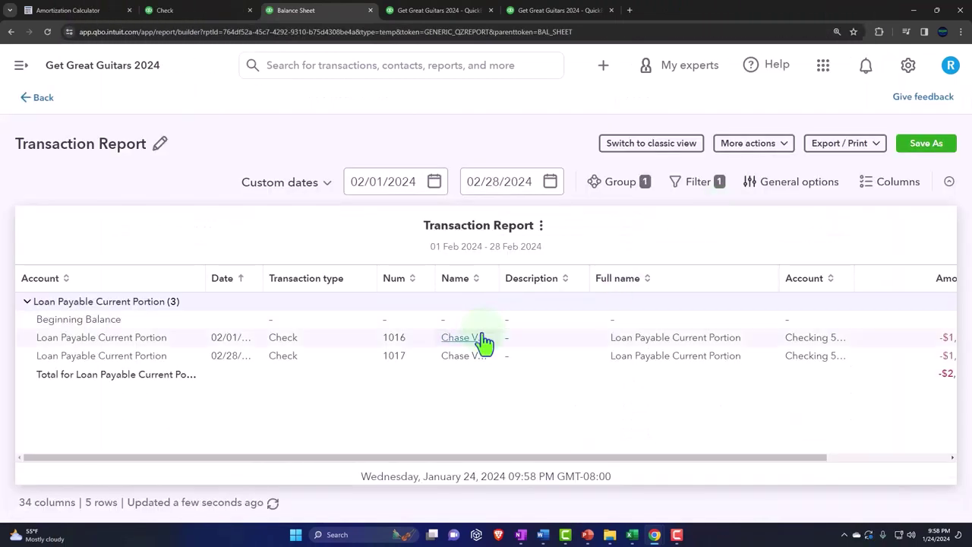
pyautogui.hotkey('ctrl', '-')
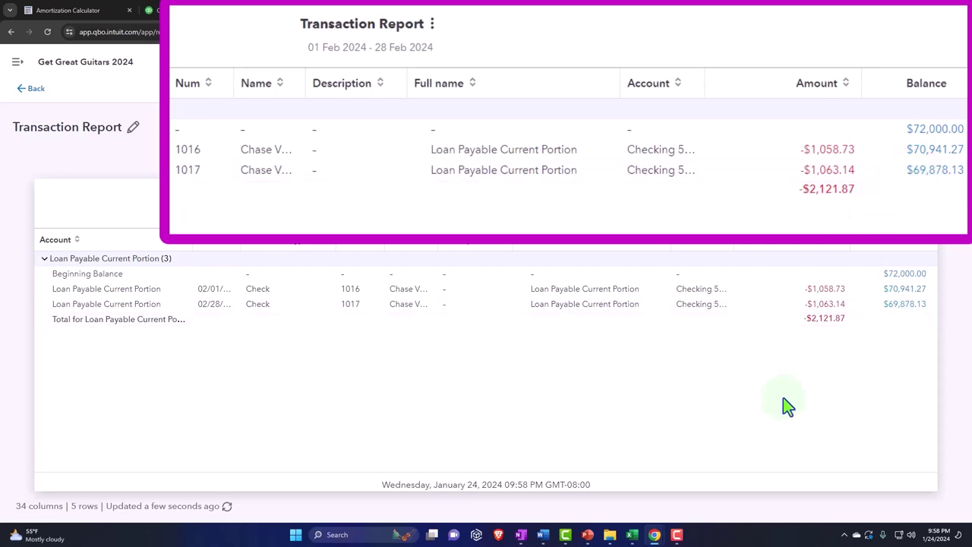
pyautogui.click(632, 535)
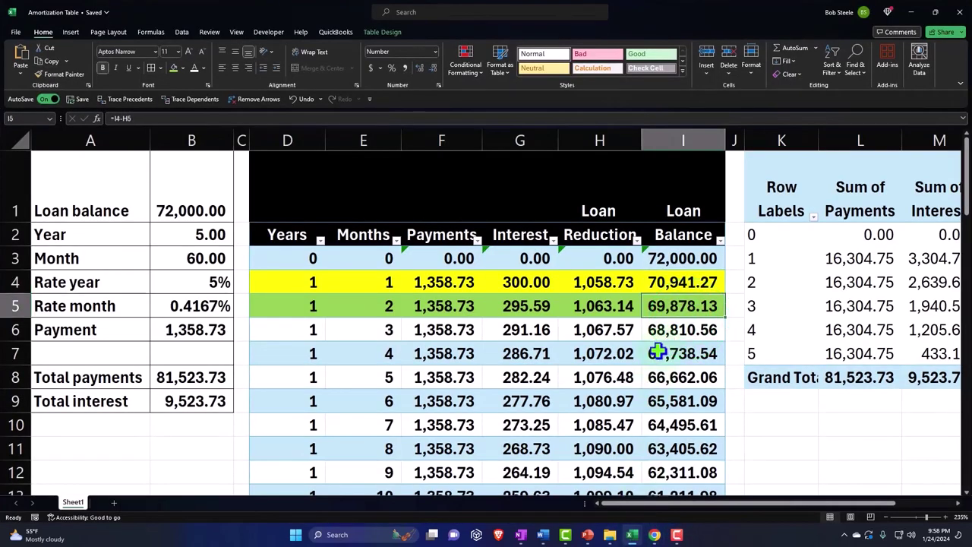
pyautogui.click(912, 12)
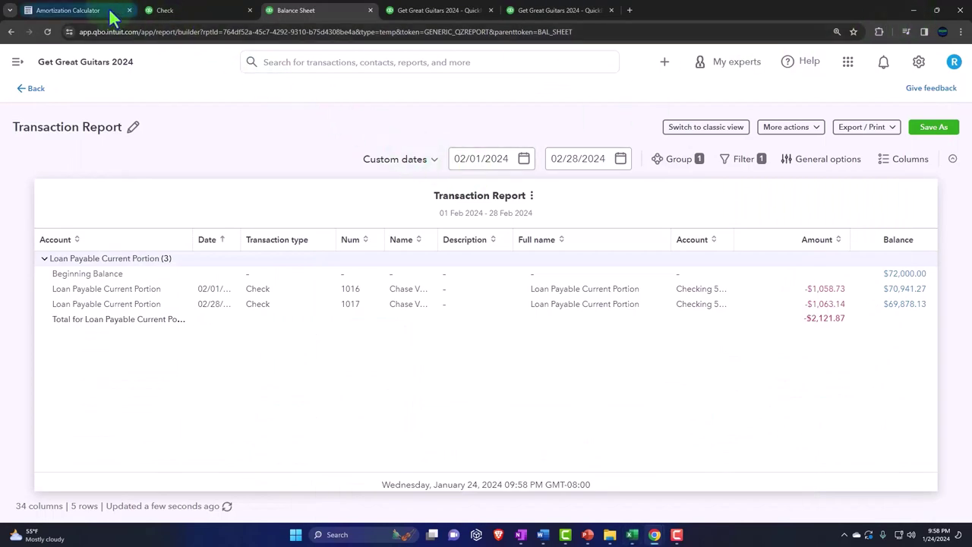
# Scroll through Calculator.net's schedule for the $72,000, 5%, 60-month loan at $1,358.73 monthly.
pyautogui.click(76, 10)
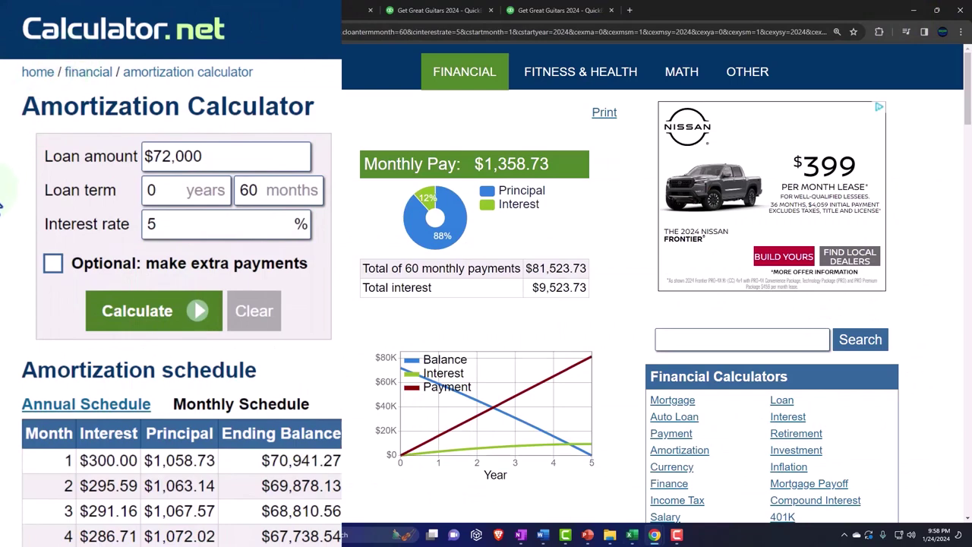
pyautogui.scroll(-2, 118, 165)
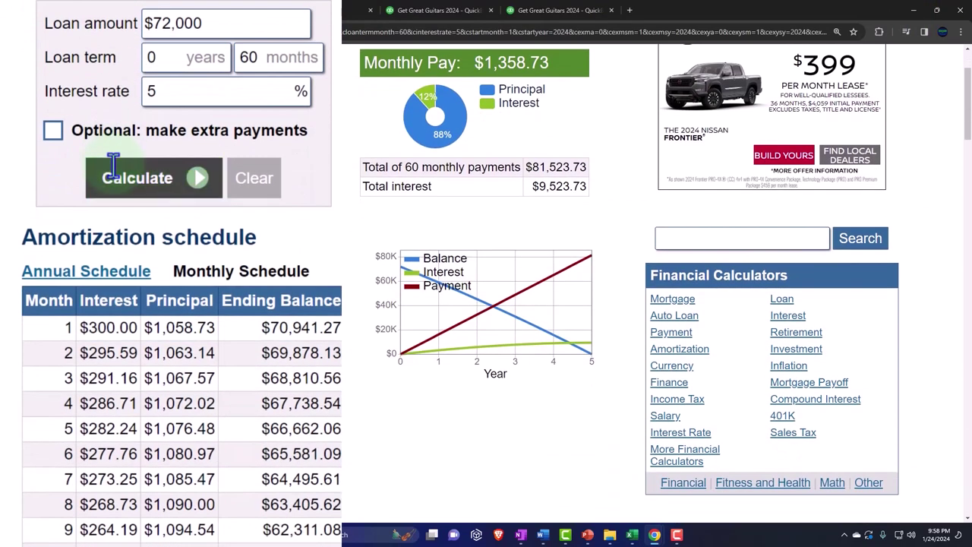
pyautogui.scroll(-3, 113, 166)
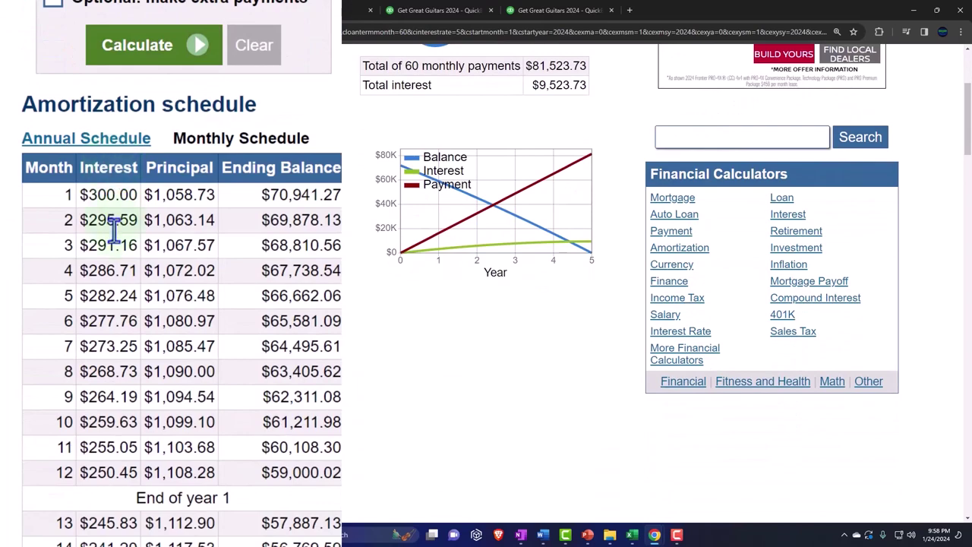
pyautogui.scroll(-1, 113, 229)
pyautogui.scroll(3, 112, 235)
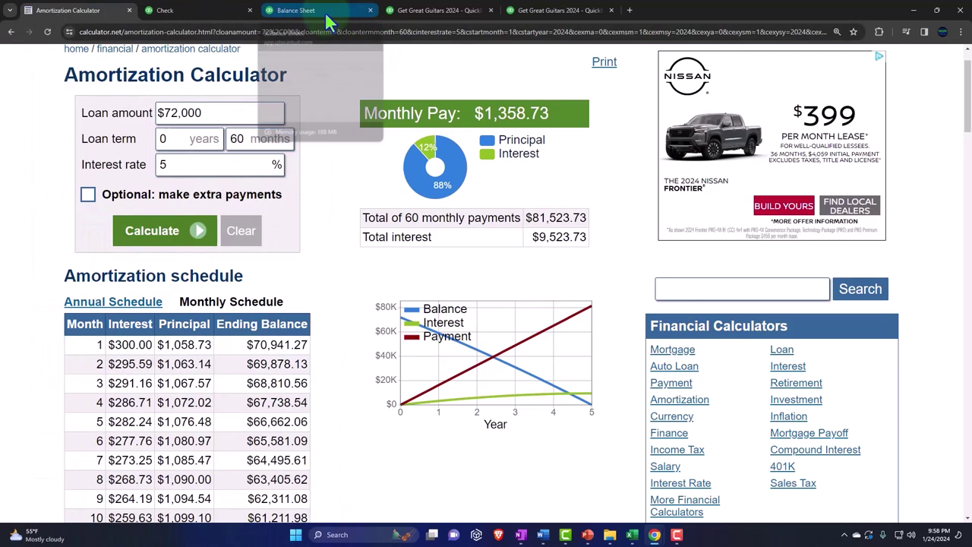
# Rerun the January–February 2024 Profit and Loss by month, showing $595.59 February interest paid.
pyautogui.click(325, 11)
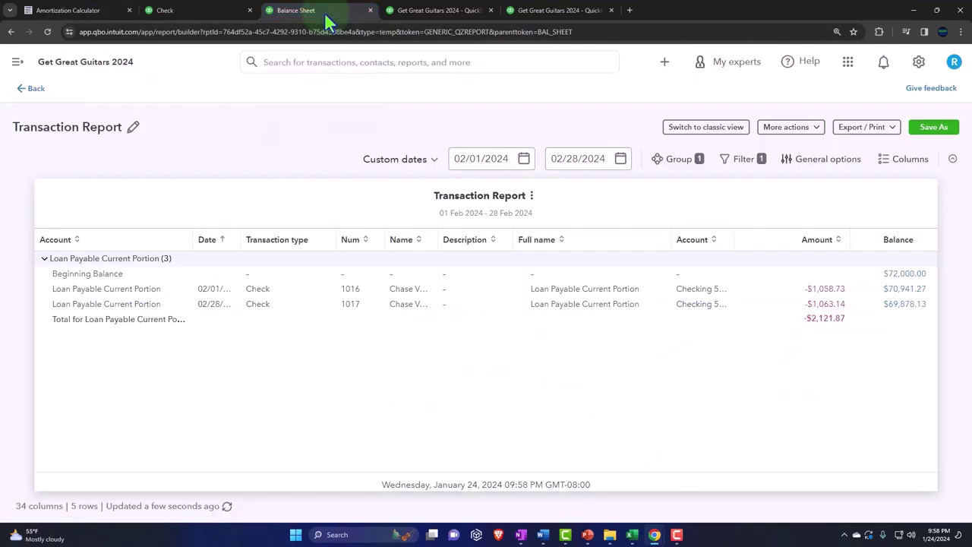
pyautogui.click(36, 90)
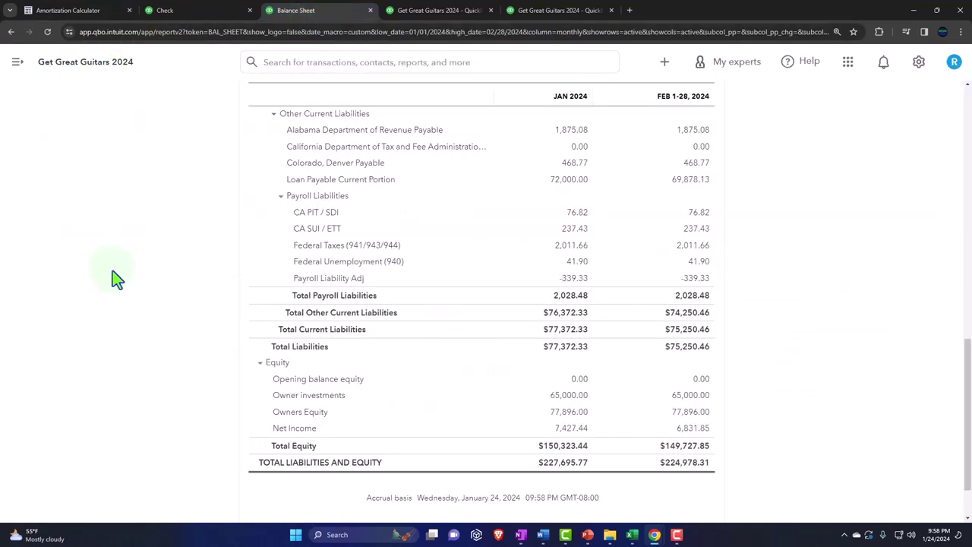
pyautogui.click(418, 13)
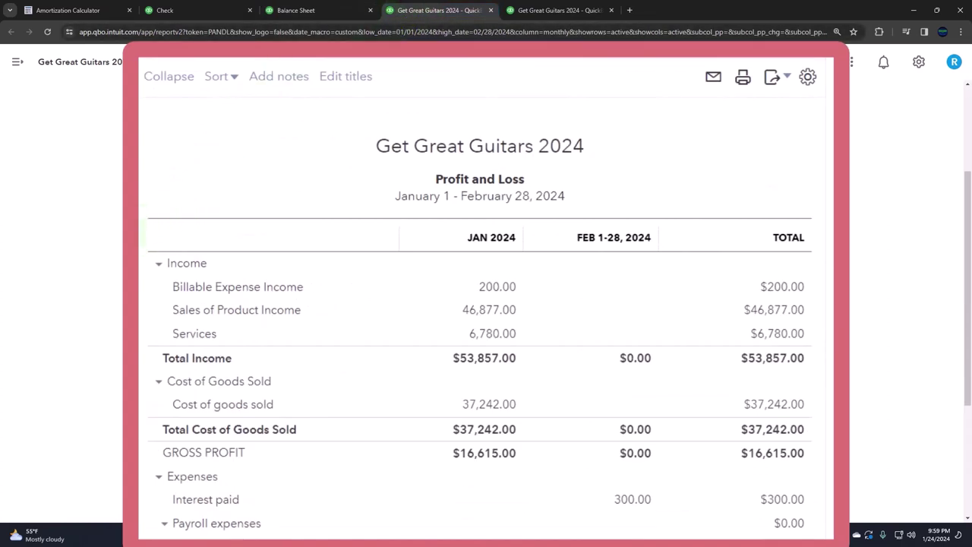
pyautogui.scroll(-2, 486, 296)
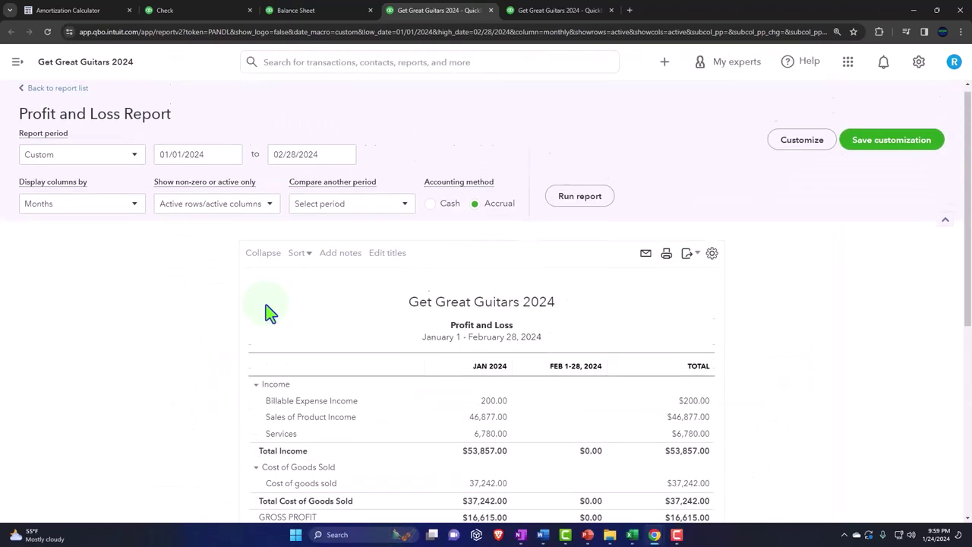
pyautogui.click(577, 197)
pyautogui.scroll(-2, 554, 205)
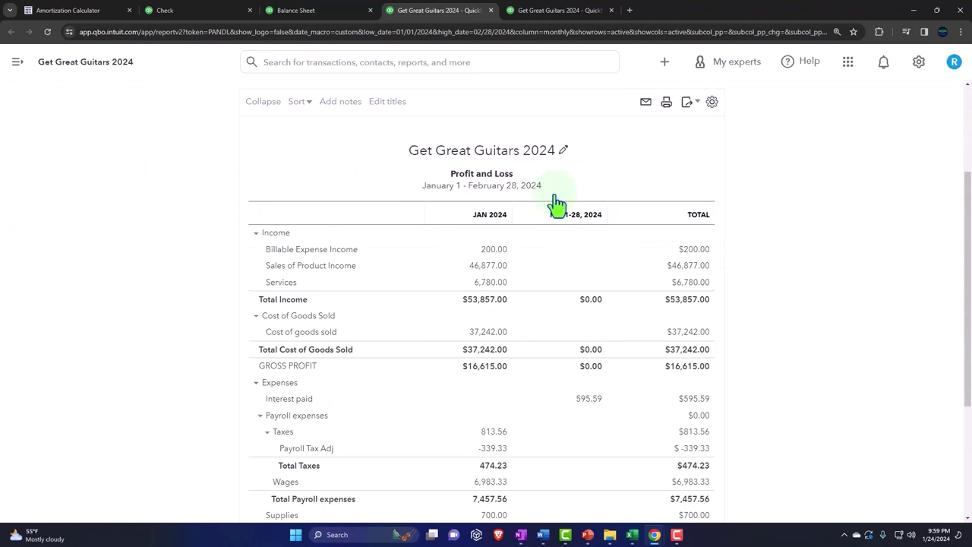
pyautogui.scroll(-1, 570, 304)
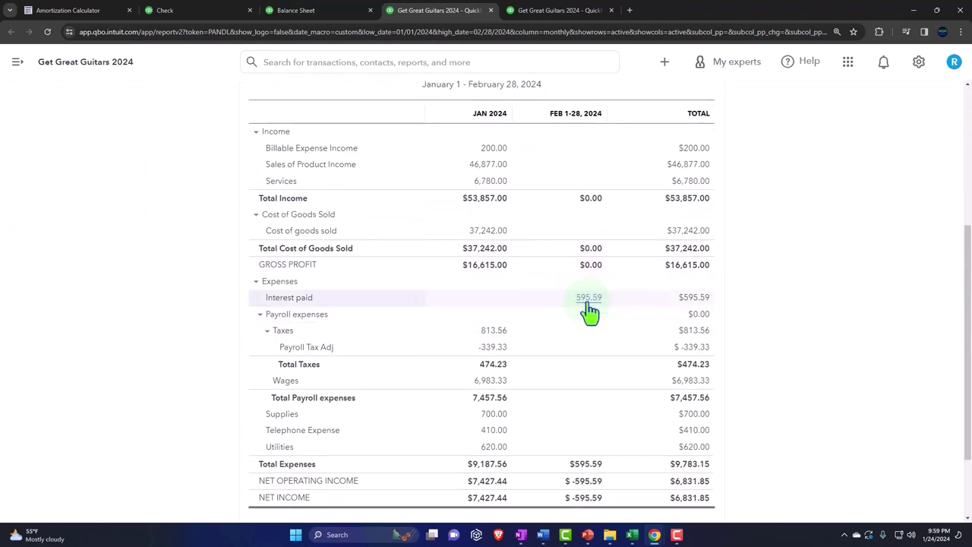
pyautogui.click(588, 304)
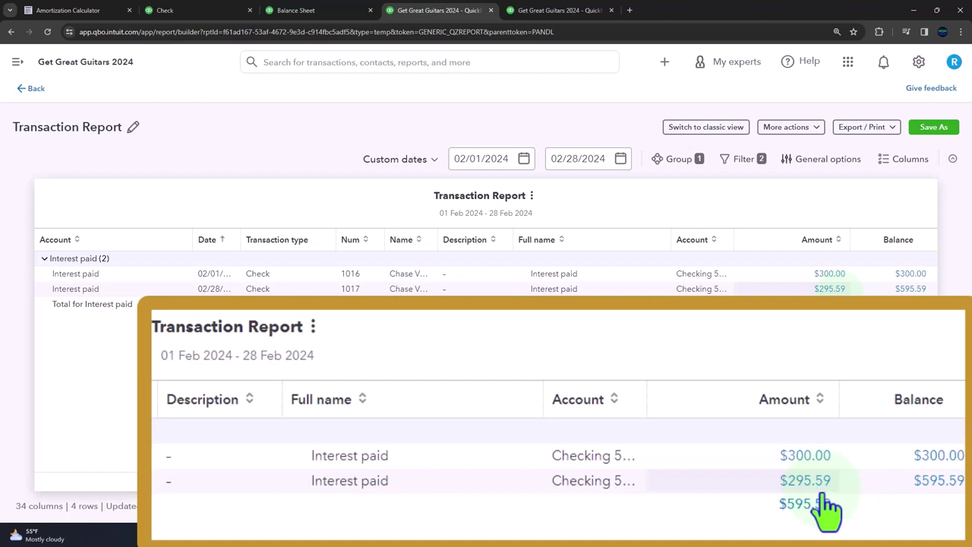
pyautogui.click(34, 89)
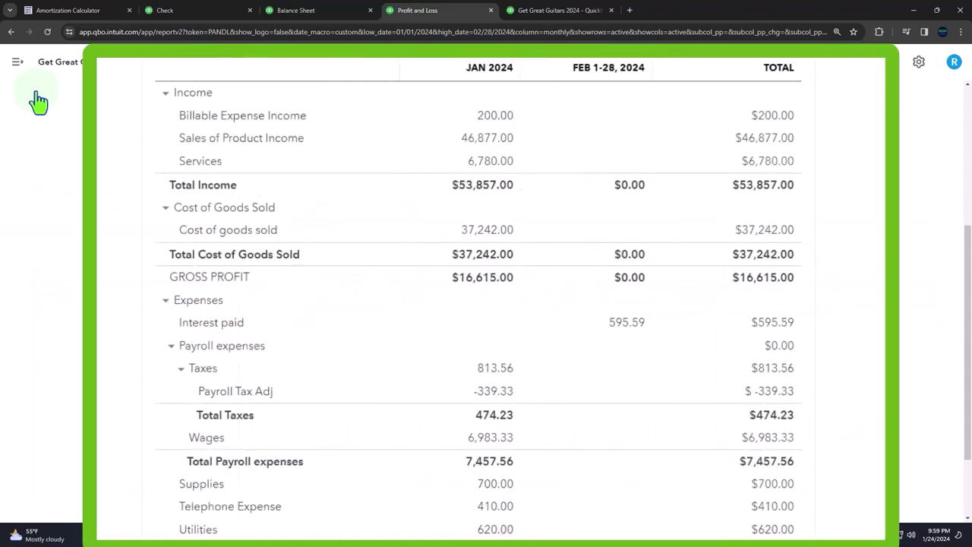
# Open the detail behind February Checking 5741's 86,092.81, listing checks 1016 and 1017 at -1,358.73.
pyautogui.click(339, 11)
pyautogui.scroll(3, 492, 254)
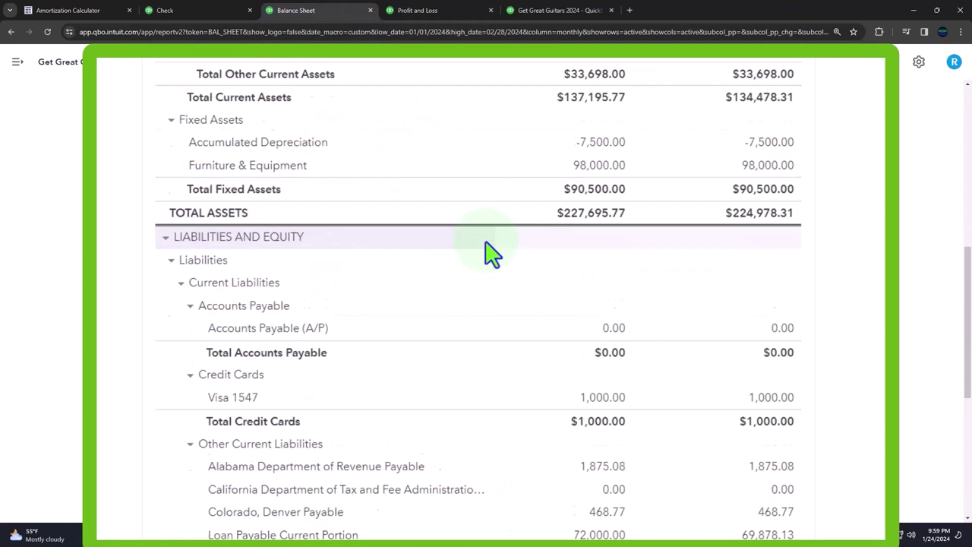
pyautogui.scroll(5, 492, 255)
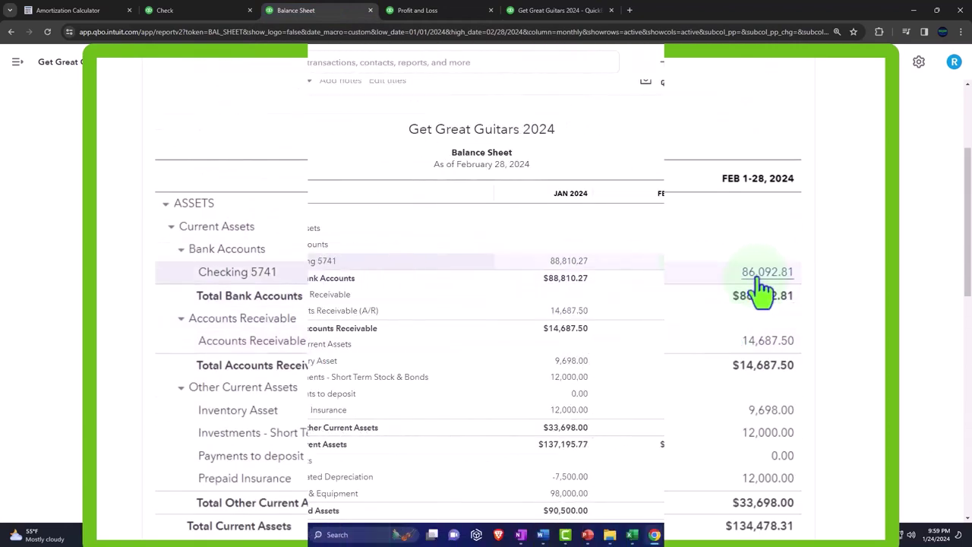
pyautogui.click(687, 265)
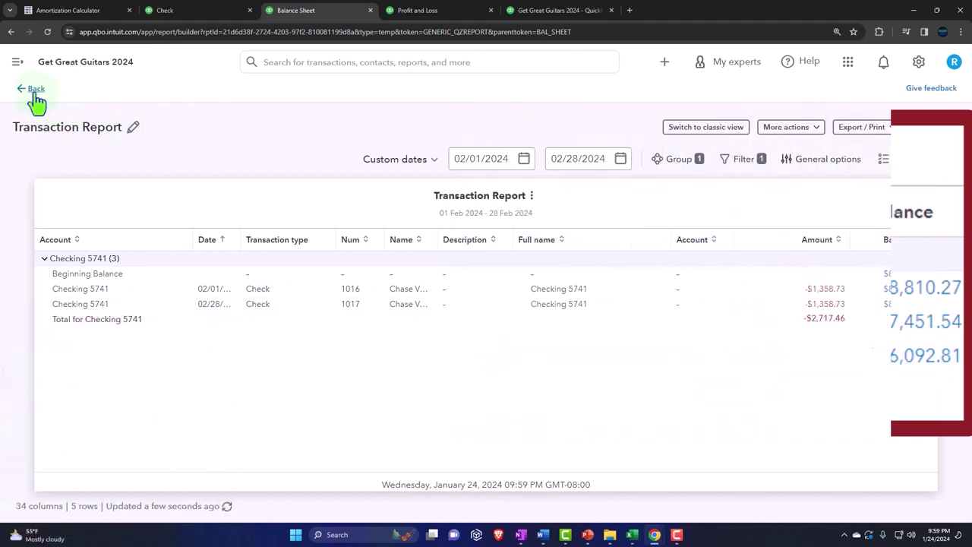
# Return to the Balance Sheet's Loan Payable Current Portion figures, then switch to the Excel amortization table.
pyautogui.click(33, 91)
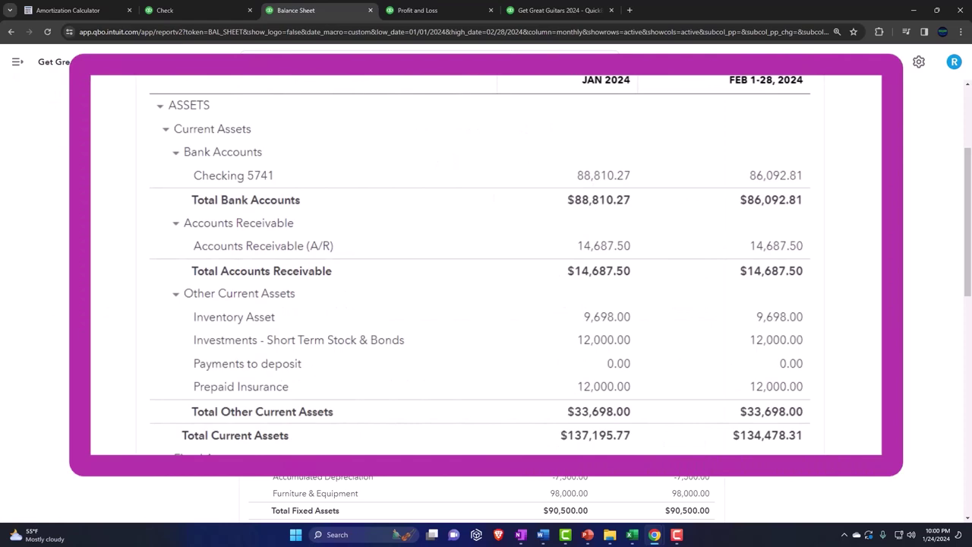
pyautogui.scroll(-3, 486, 303)
pyautogui.scroll(-5, 486, 304)
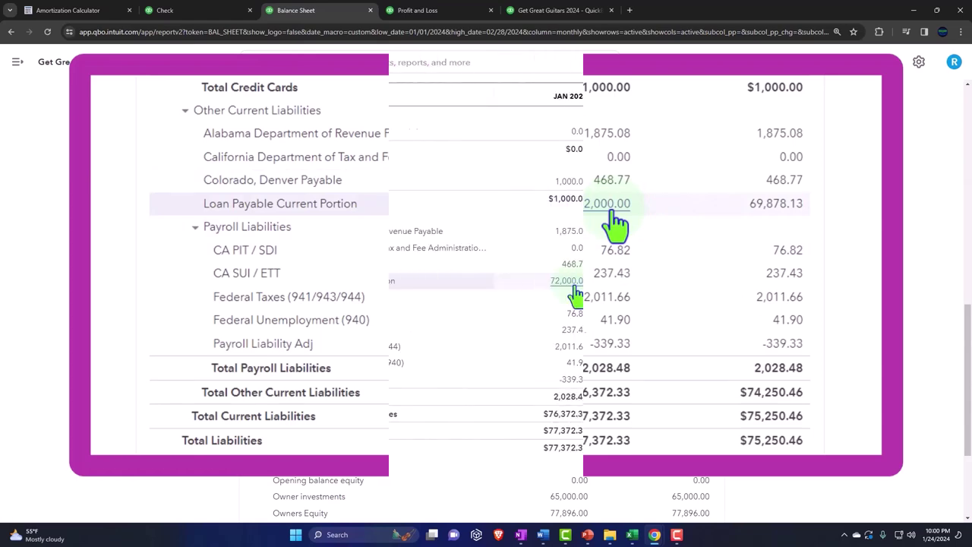
pyautogui.hotkey('alt', 'Tab')
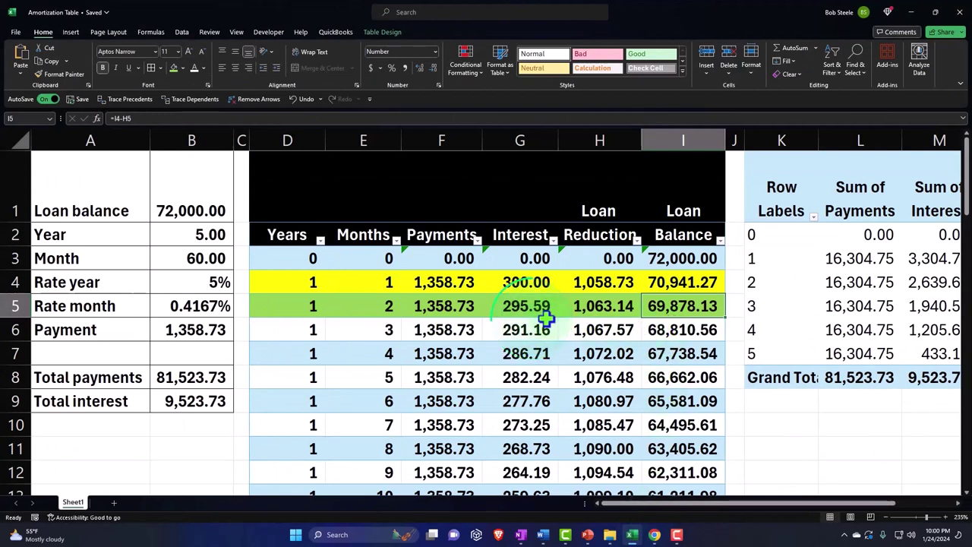
pyautogui.click(441, 369)
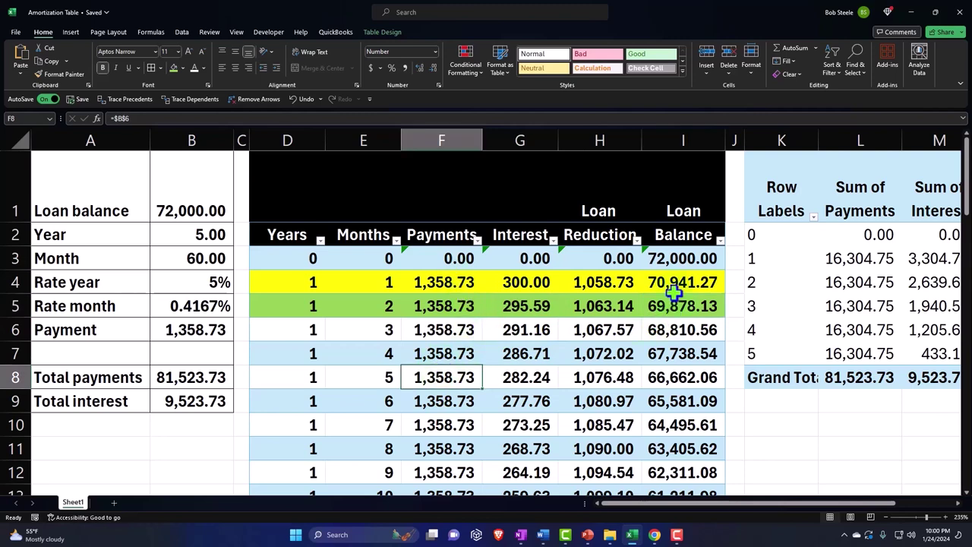
pyautogui.moveTo(654, 535)
pyautogui.click(619, 486)
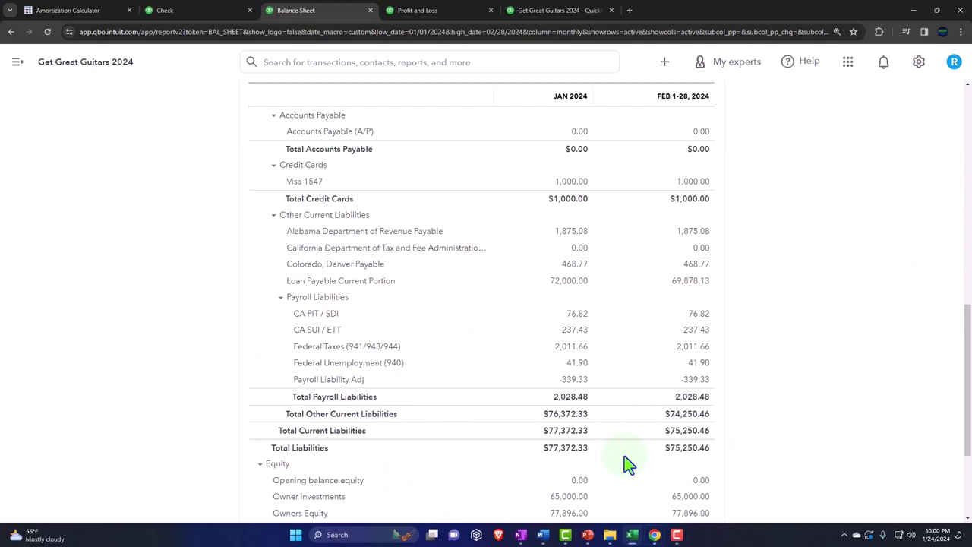
pyautogui.click(325, 22)
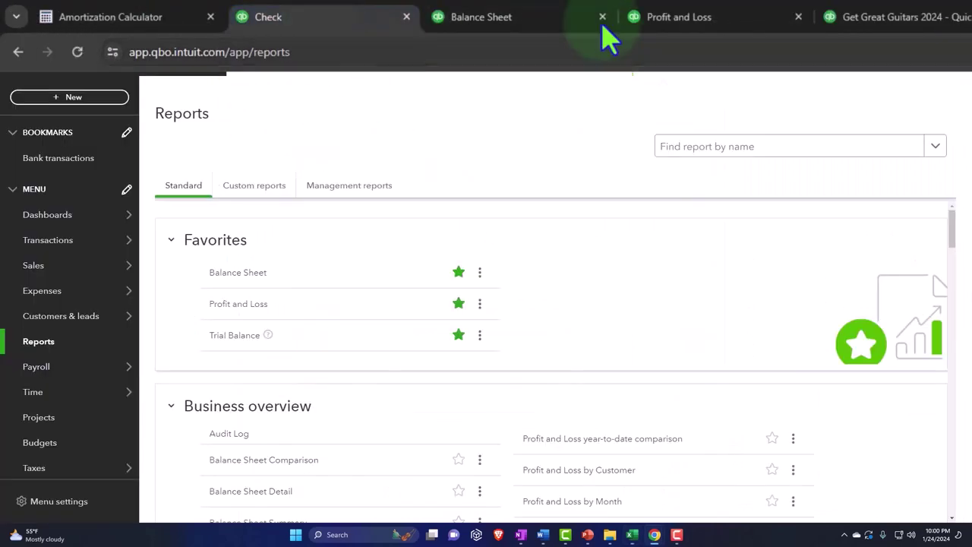
pyautogui.click(536, 30)
pyautogui.click(682, 29)
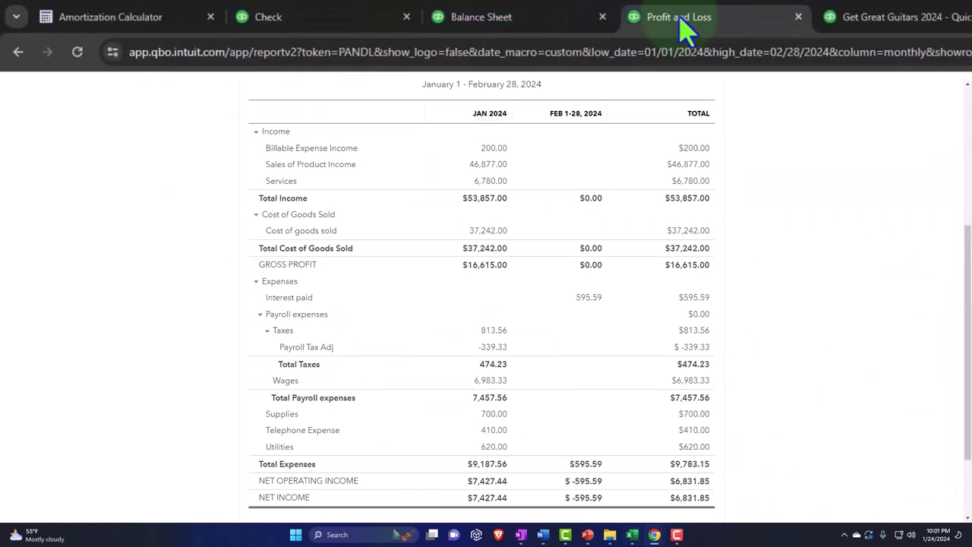
pyautogui.click(497, 17)
pyautogui.click(632, 535)
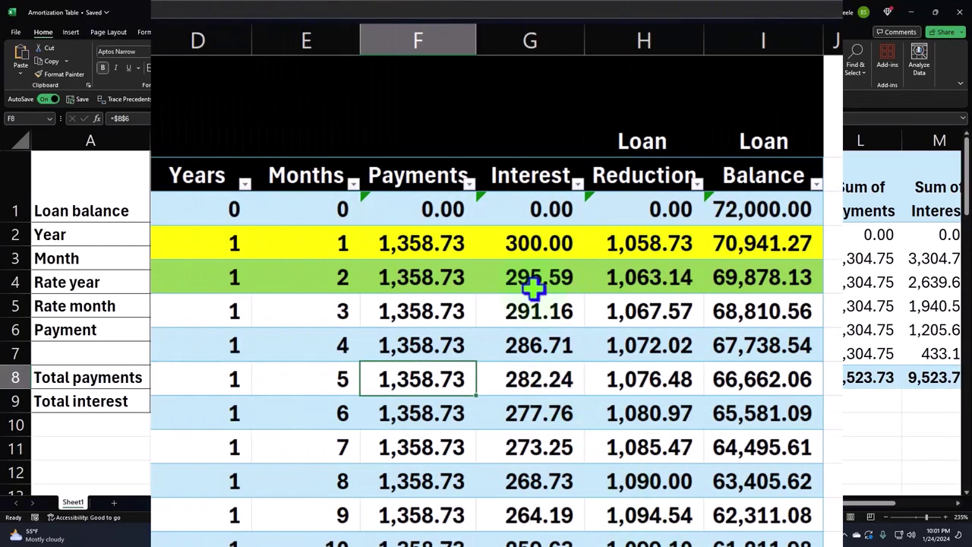
# Select and copy the Excel interest amounts from 300.00 down, reviewing the balance after month 12.
pyautogui.moveTo(532, 245); pyautogui.dragTo(495, 388)
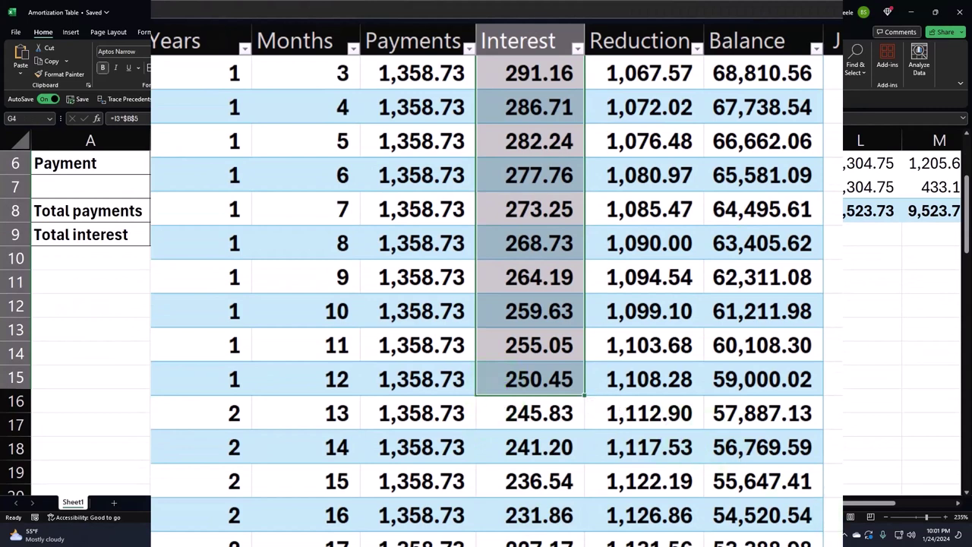
pyautogui.hotkey('ctrl', 'c')
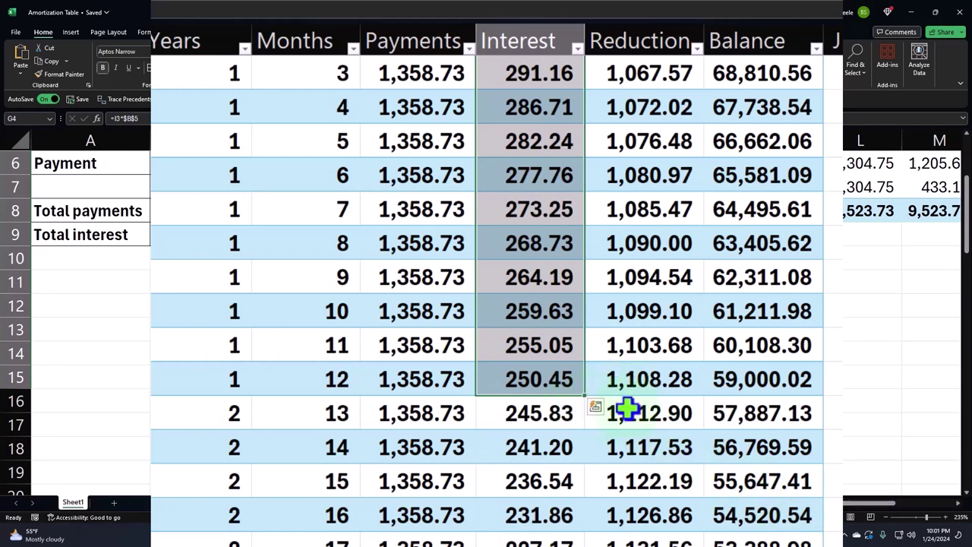
pyautogui.click(756, 384)
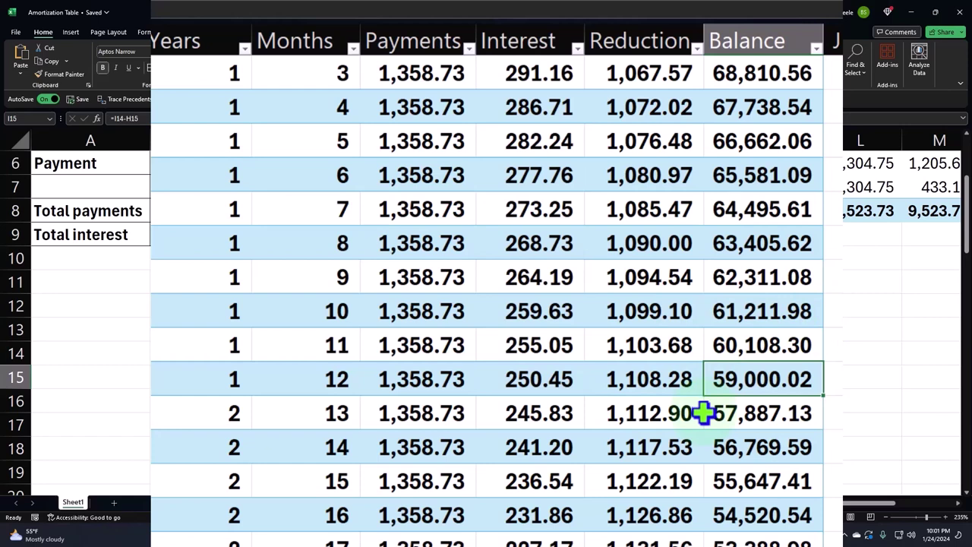
pyautogui.scroll(2, 623, 342)
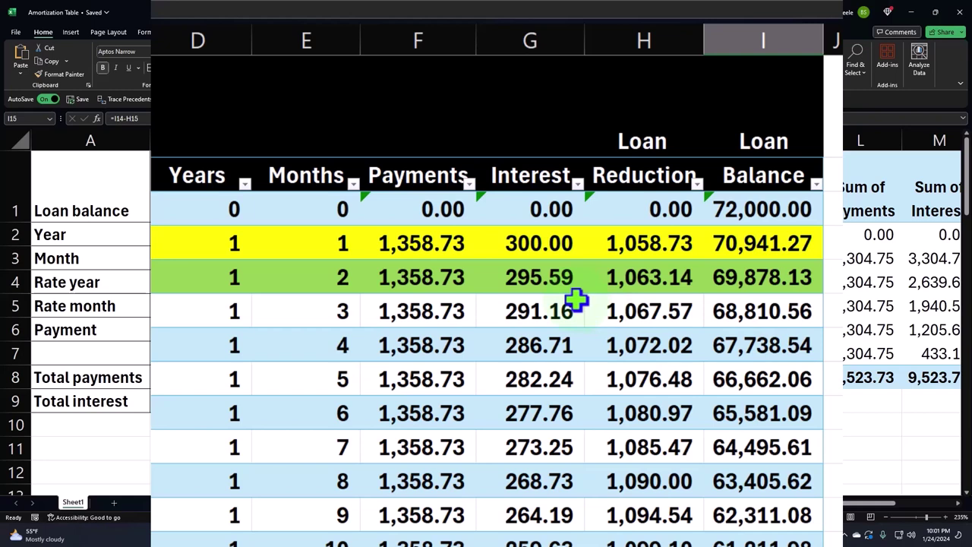
pyautogui.moveTo(537, 246); pyautogui.dragTo(529, 448)
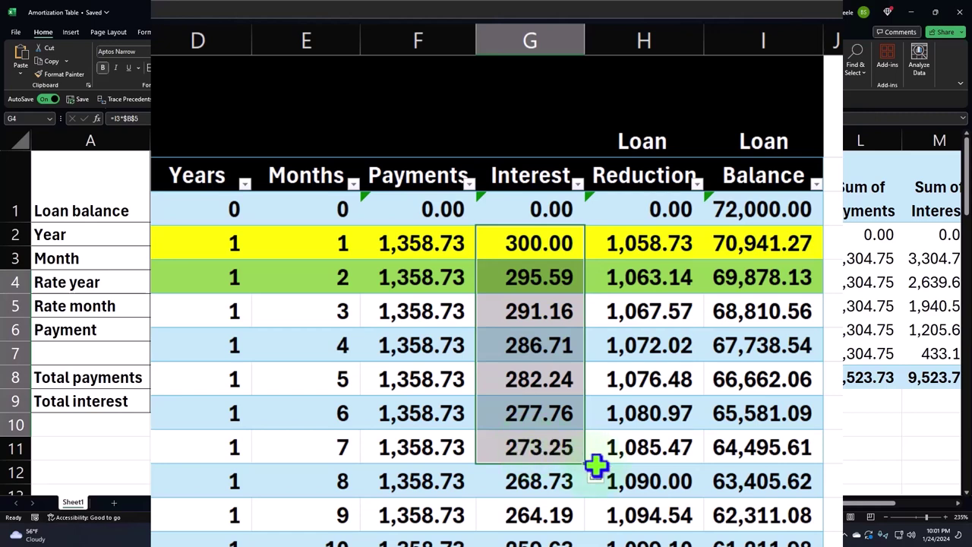
pyautogui.click(674, 415)
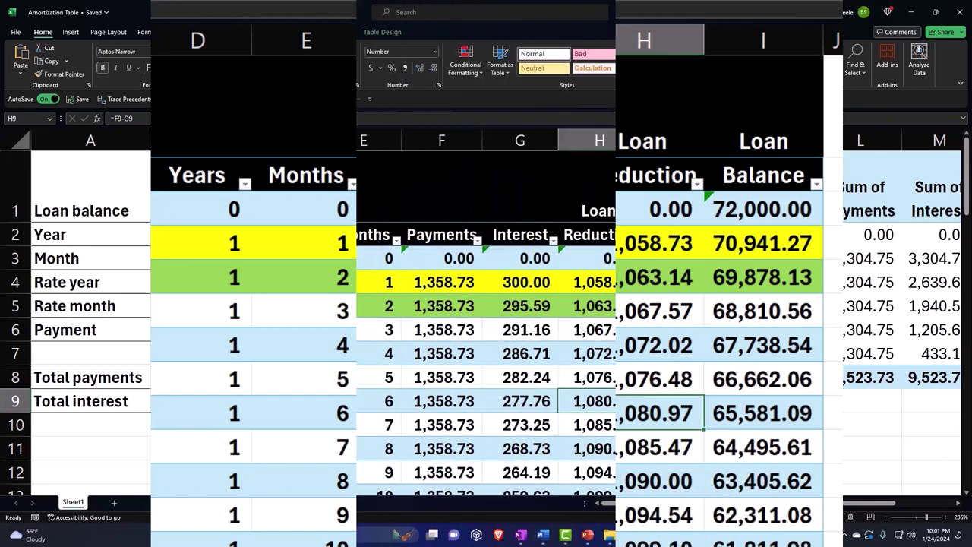
# Return to the QuickBooks Balance Sheet and enlarge it for easier reading.
pyautogui.moveTo(654, 535)
pyautogui.click(615, 479)
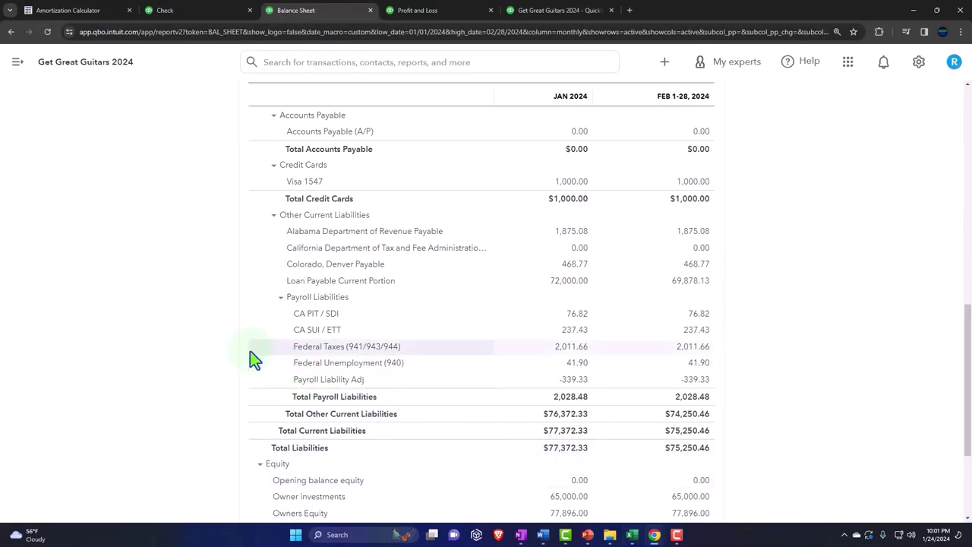
pyautogui.hotkey('ctrl', '+')
pyautogui.scroll(3, 179, 335)
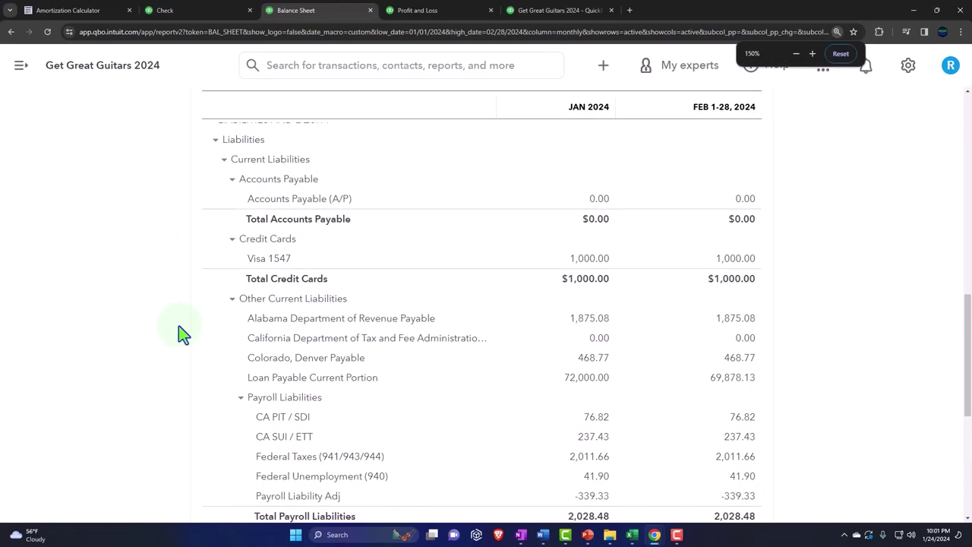
pyautogui.hotkey('ctrl', '+')
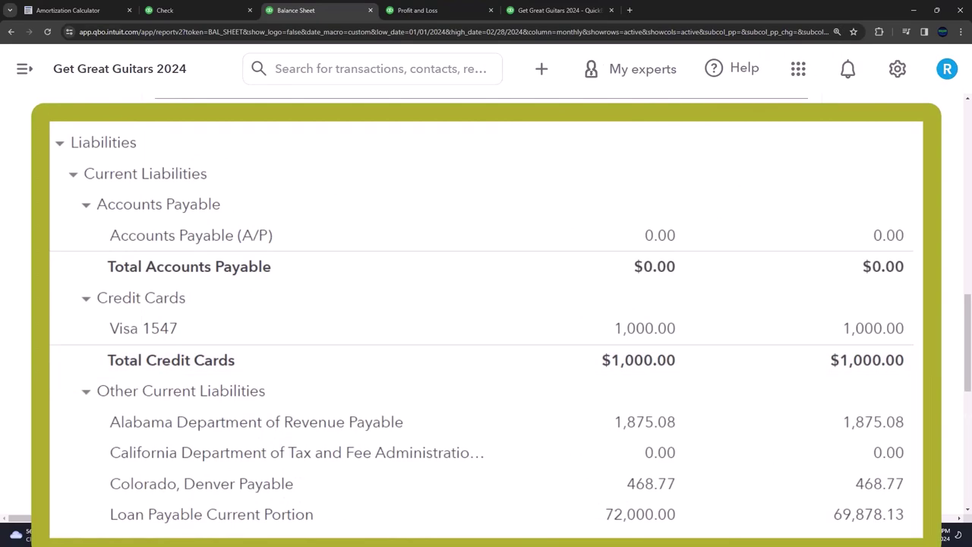
# Set the Trial Balance end date to 02/28/2024 and display its columns by Months.
pyautogui.click(425, 11)
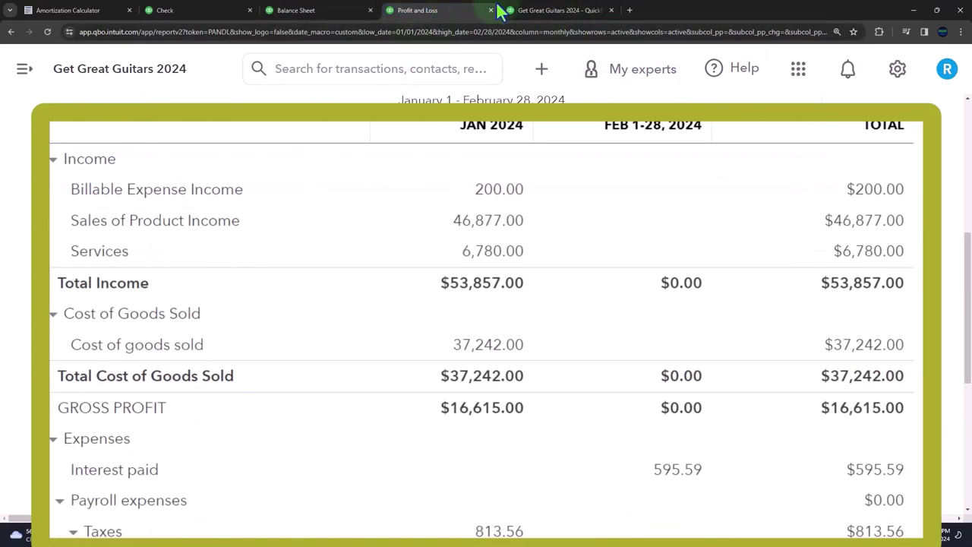
pyautogui.click(532, 10)
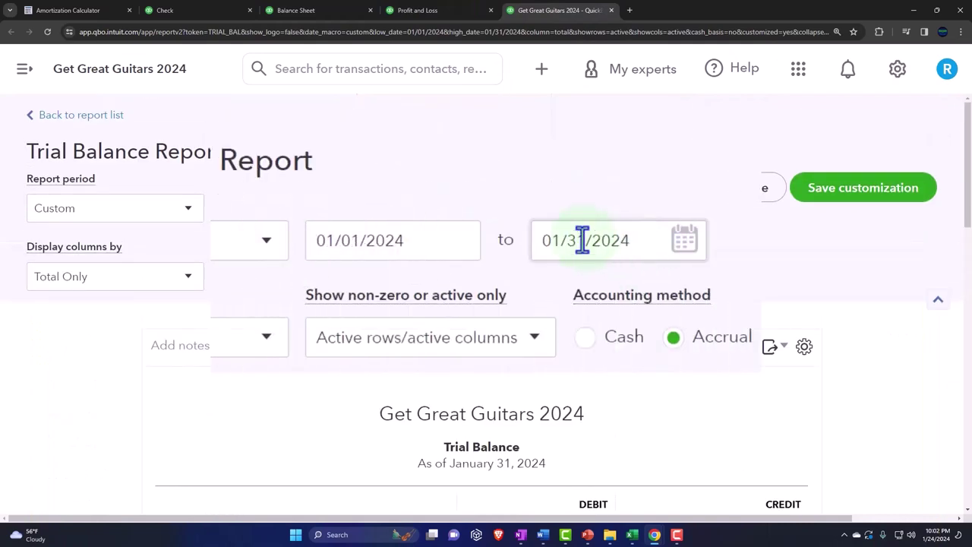
pyautogui.moveTo(629, 240); pyautogui.dragTo(217, 266)
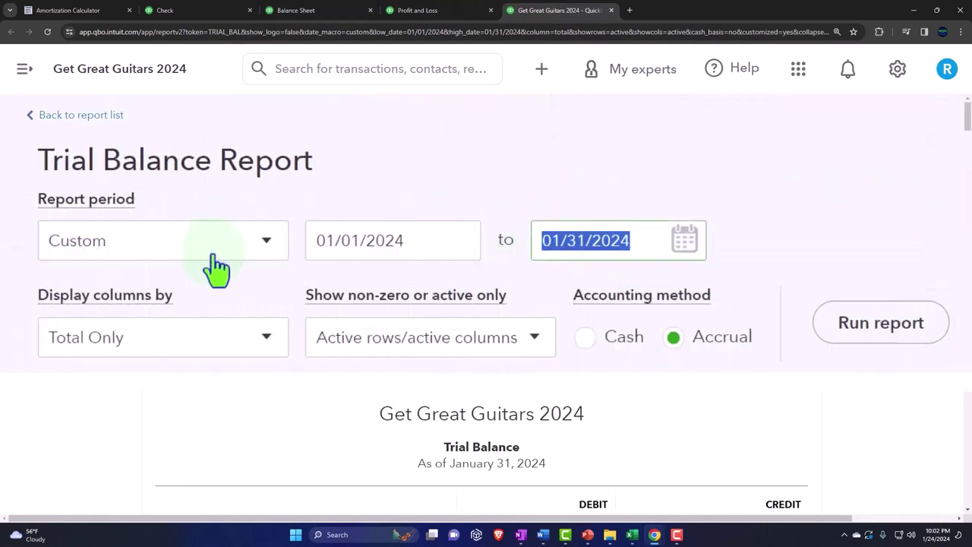
pyautogui.write('02')
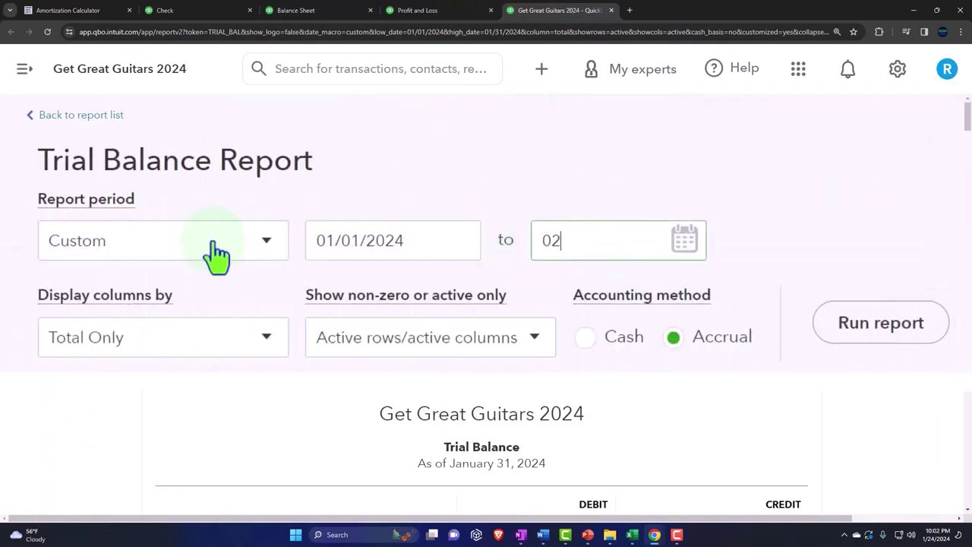
pyautogui.write('/28/2024')
pyautogui.press('Tab')
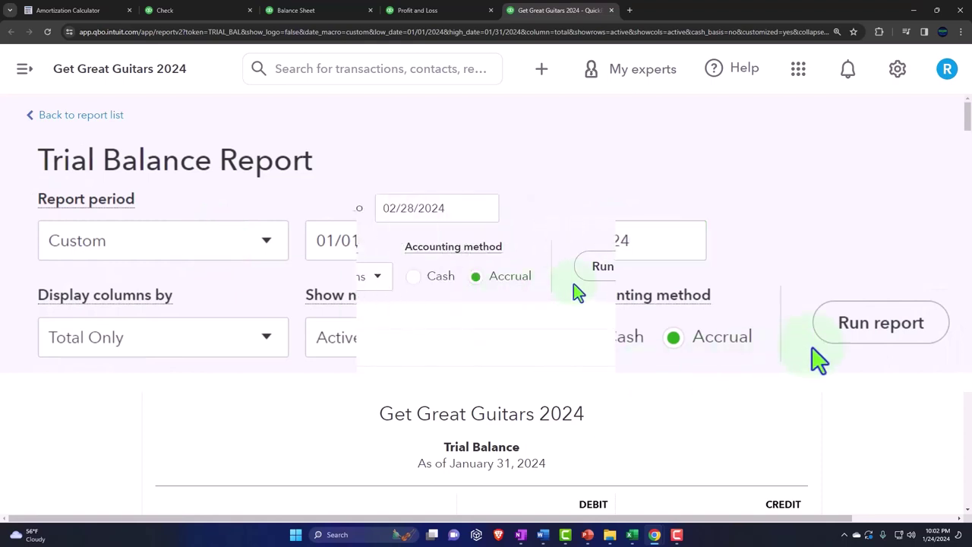
pyautogui.click(612, 275)
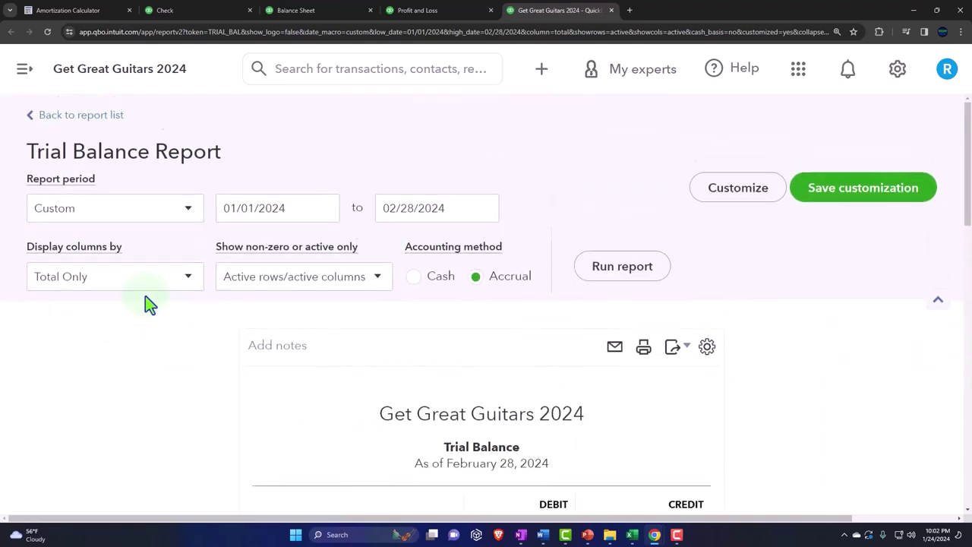
pyautogui.click(187, 283)
pyautogui.click(152, 336)
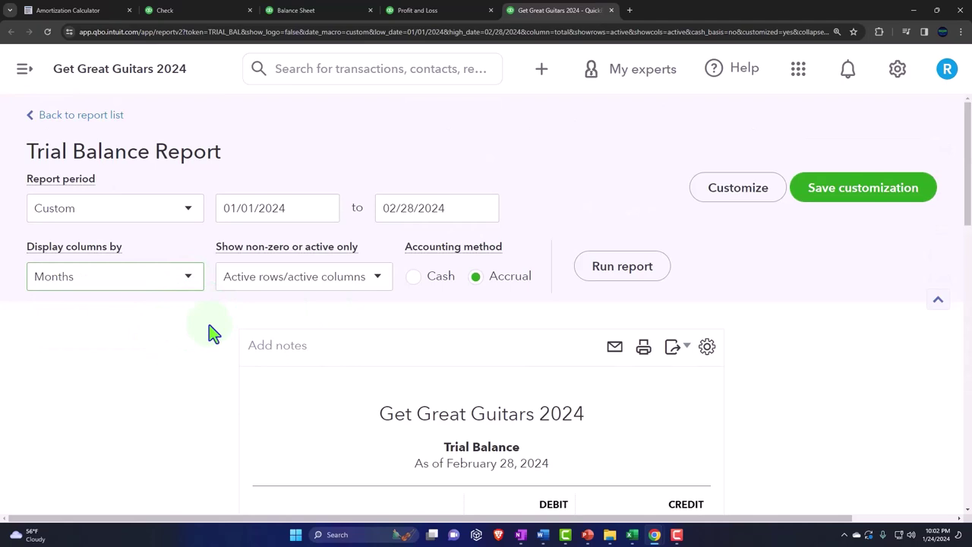
pyautogui.click(601, 281)
pyautogui.scroll(-3, 633, 282)
pyautogui.scroll(-1, 654, 287)
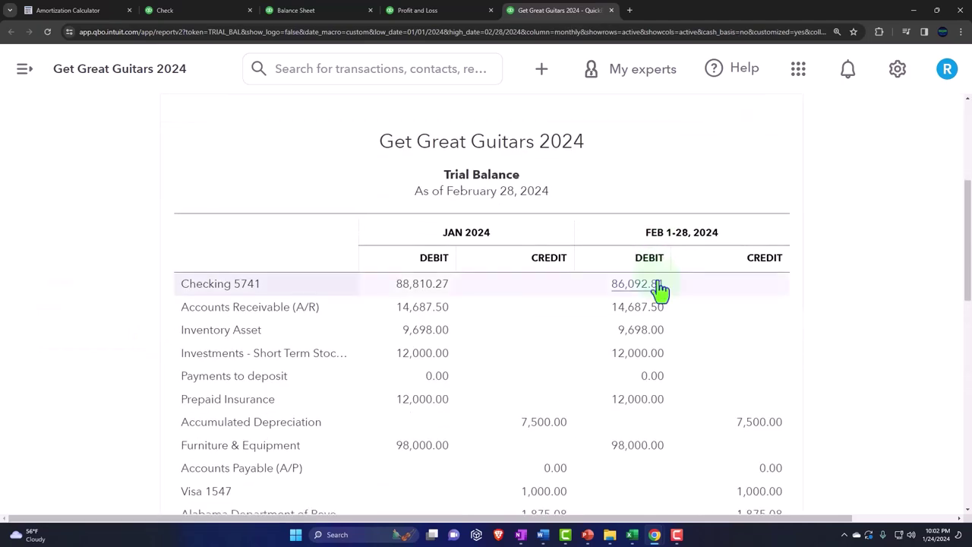
pyautogui.scroll(-6, 659, 288)
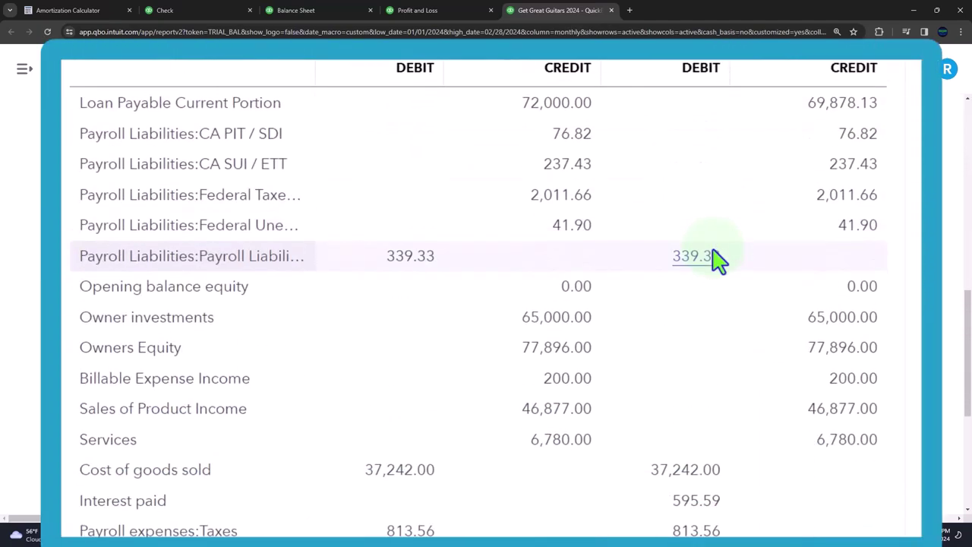
pyautogui.scroll(-3, 717, 258)
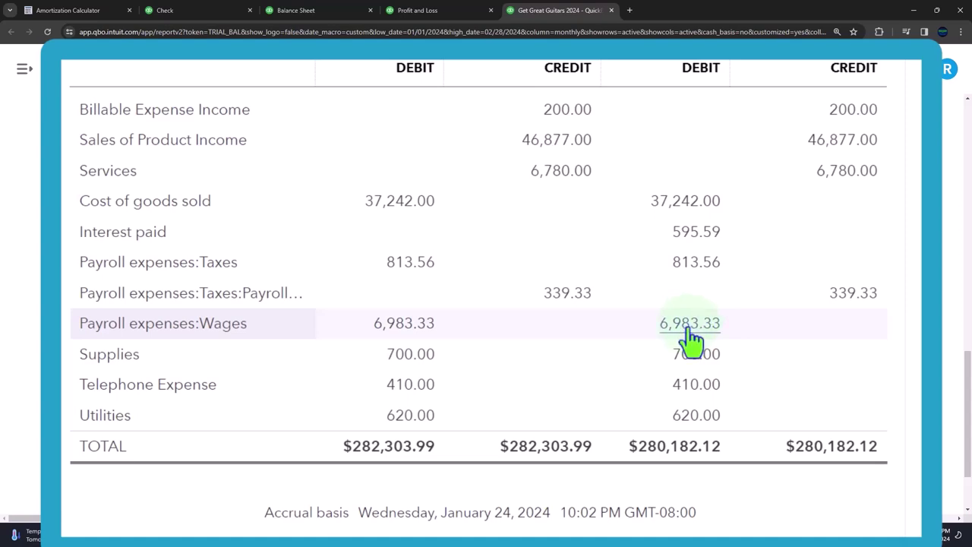
pyautogui.scroll(9, 687, 341)
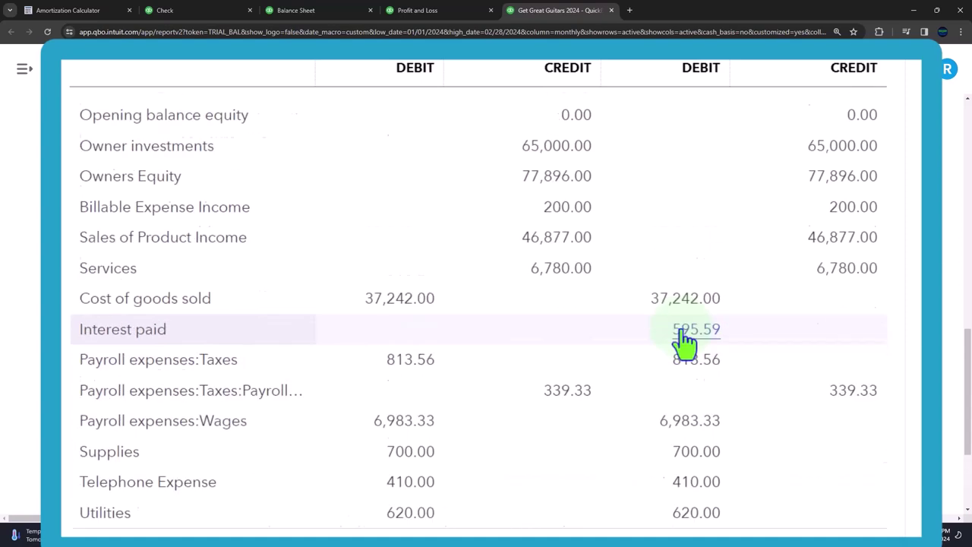
pyautogui.scroll(-3, 683, 338)
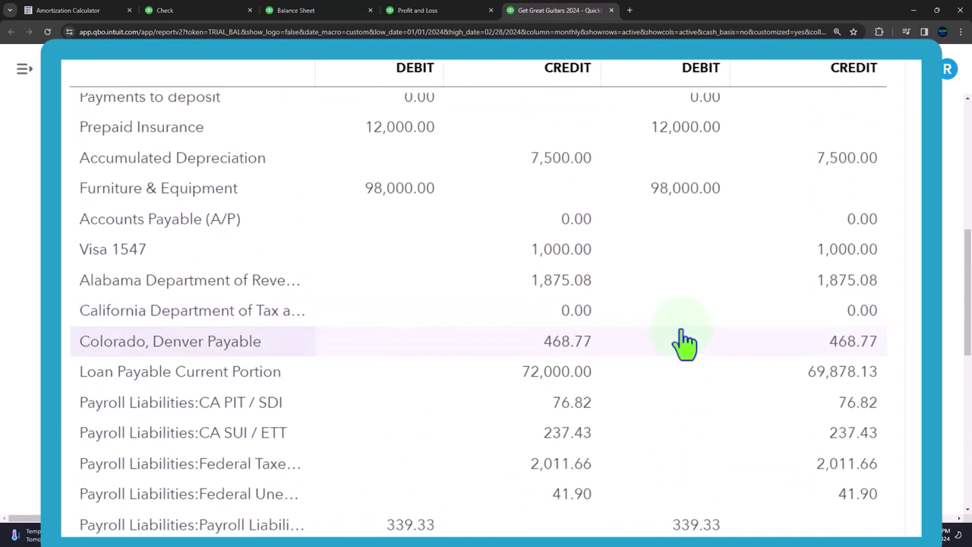
pyautogui.scroll(6, 684, 342)
# Review the Trial Balance totals, $282,303.99 for January and $280,182.12 for February, then open Windows search.
pyautogui.scroll(-6, 686, 342)
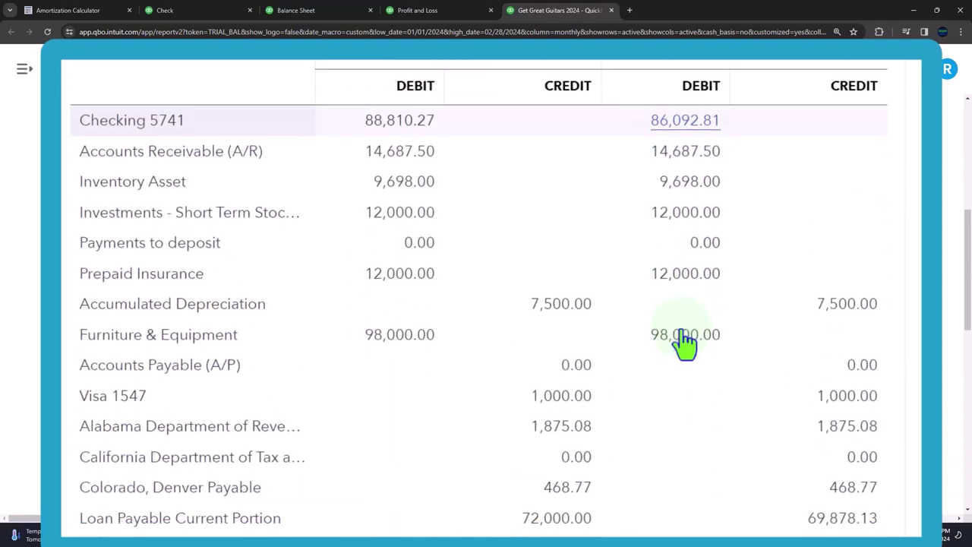
pyautogui.scroll(-2, 687, 342)
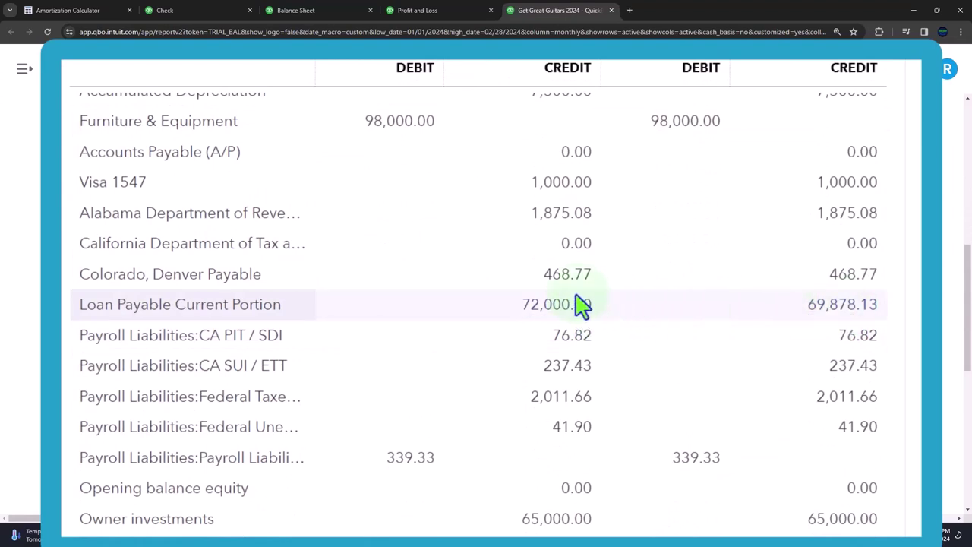
pyautogui.scroll(-5, 577, 311)
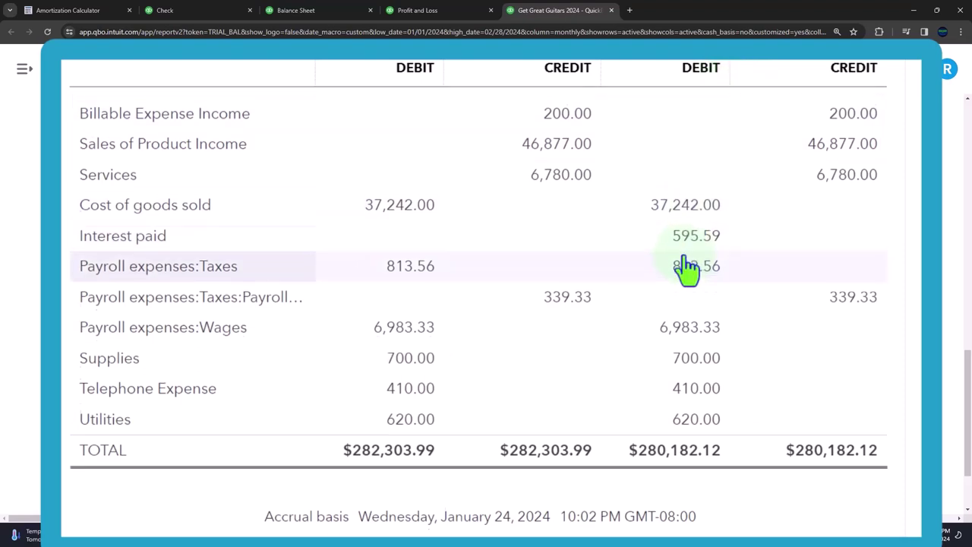
pyautogui.scroll(3, 686, 268)
pyautogui.scroll(5, 686, 265)
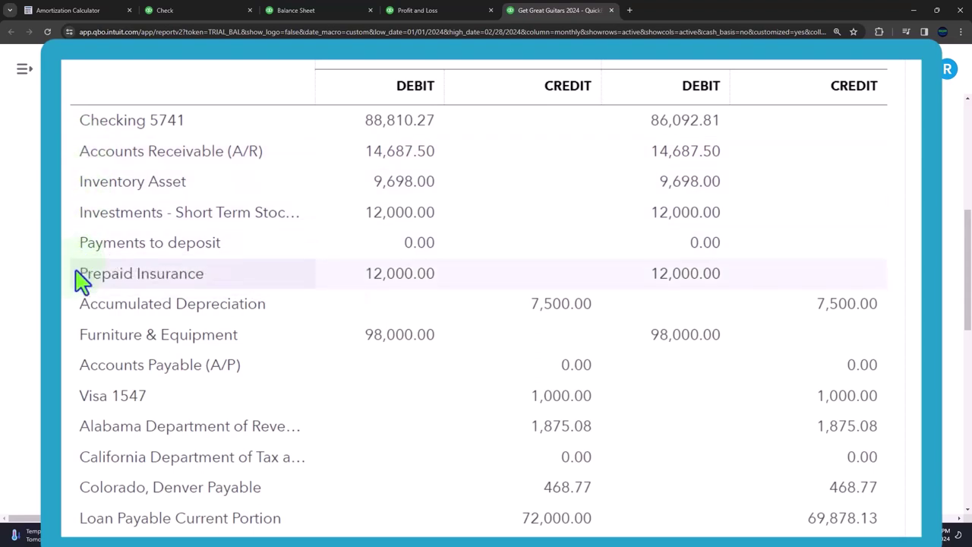
pyautogui.scroll(-2, 82, 281)
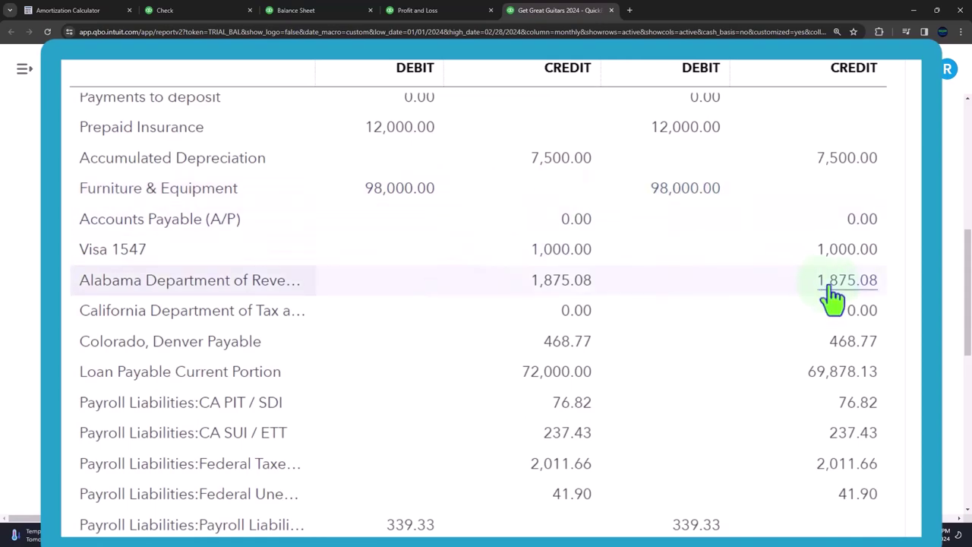
pyautogui.scroll(3, 835, 234)
pyautogui.scroll(-3, 727, 289)
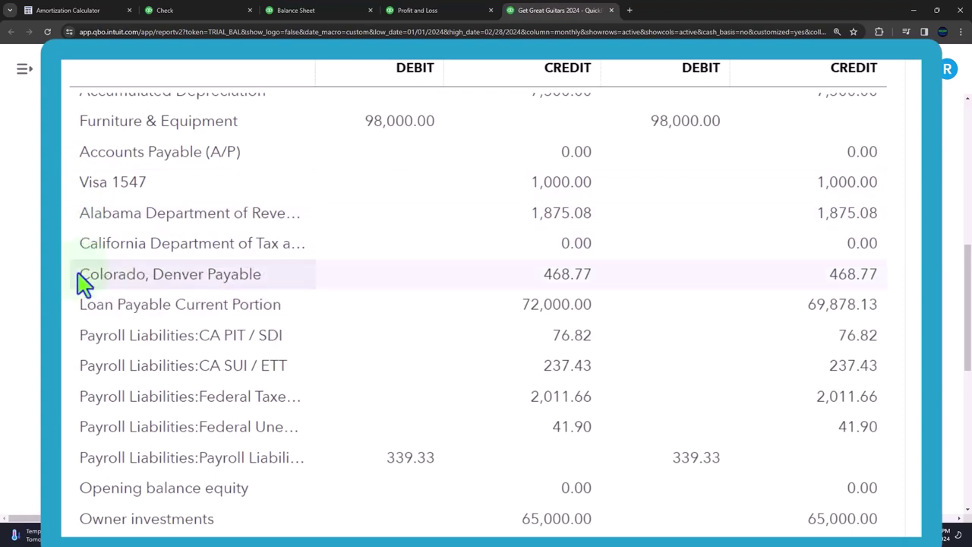
pyautogui.scroll(-1, 82, 283)
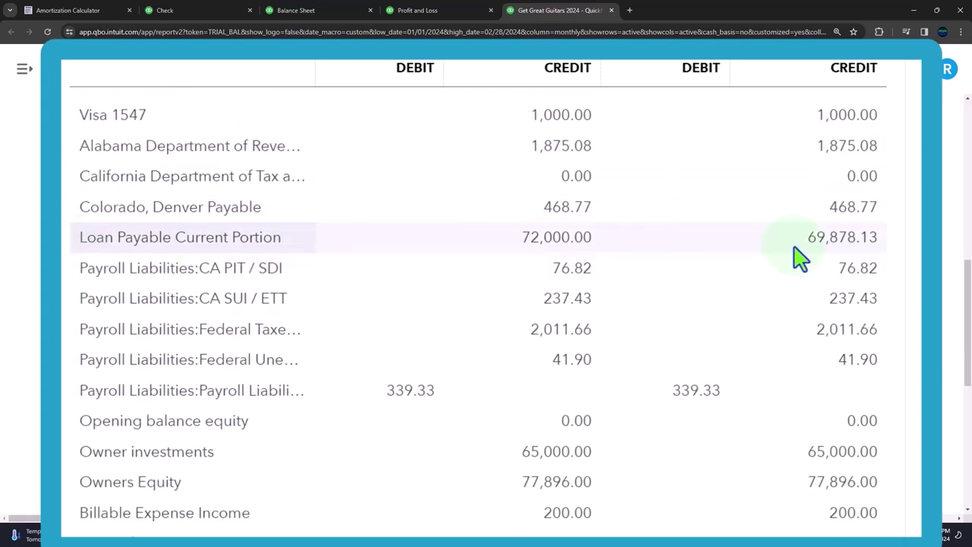
pyautogui.scroll(-1, 847, 243)
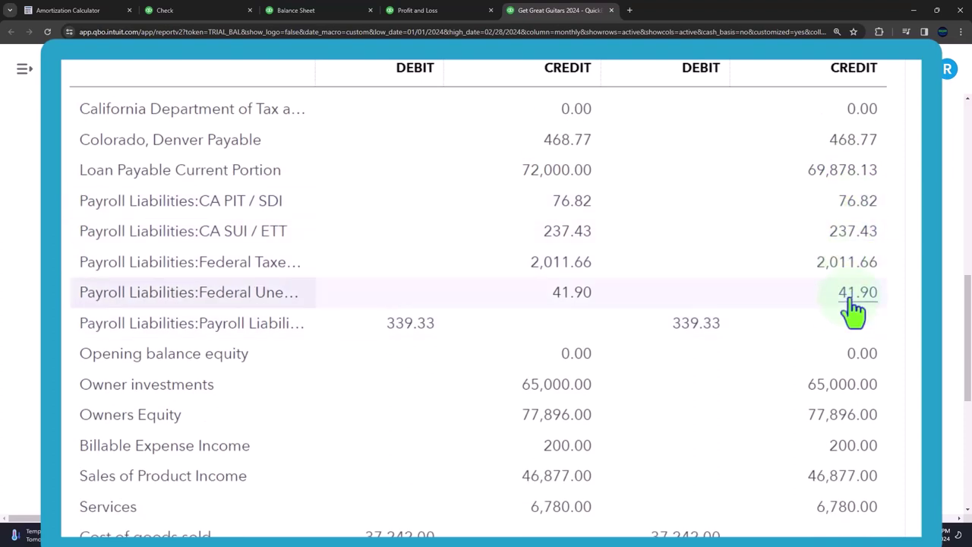
pyautogui.scroll(-1, 854, 310)
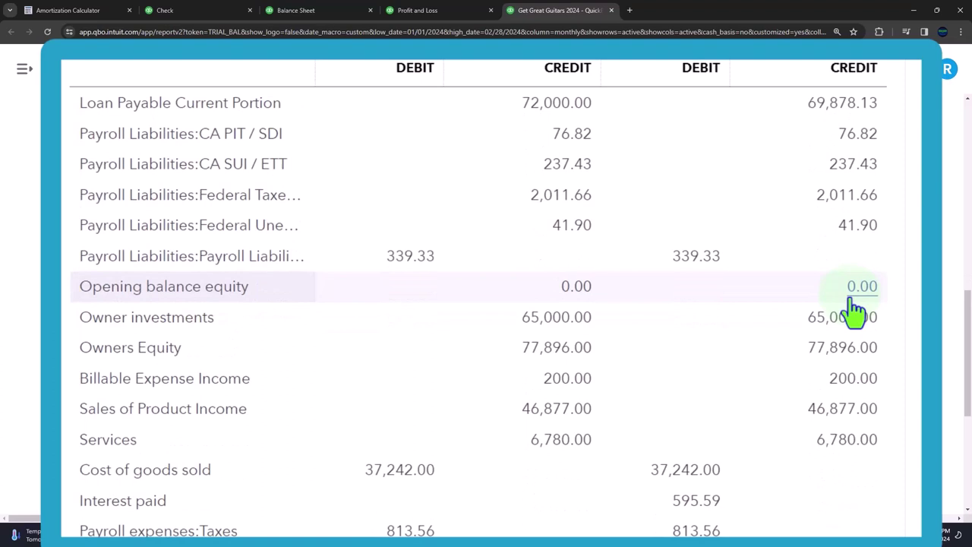
pyautogui.scroll(-1, 854, 309)
pyautogui.scroll(-1, 855, 304)
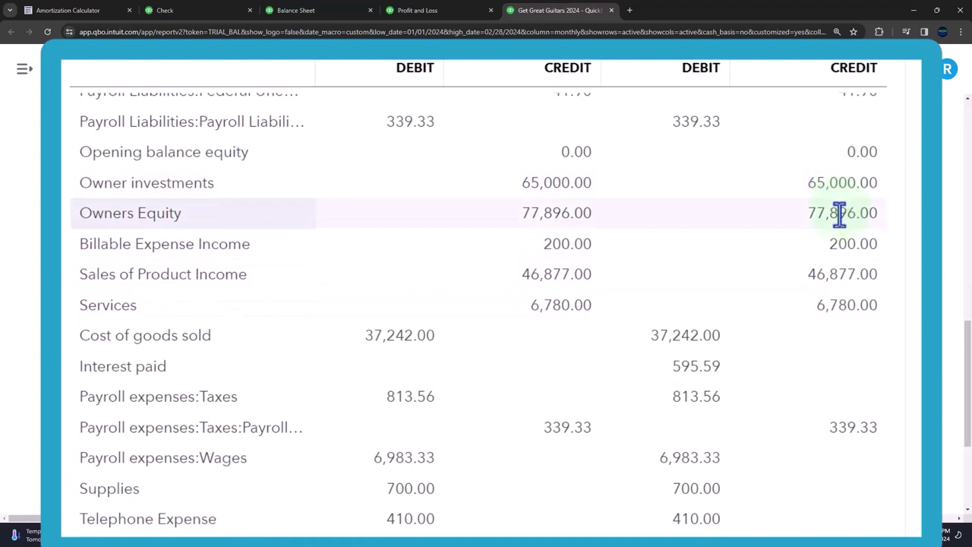
pyautogui.scroll(-1, 840, 214)
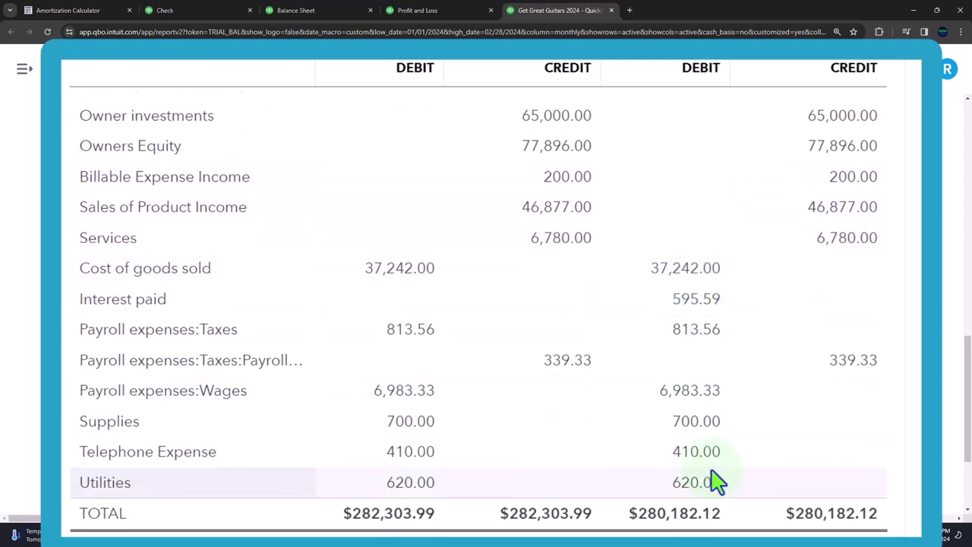
pyautogui.press('super+s')
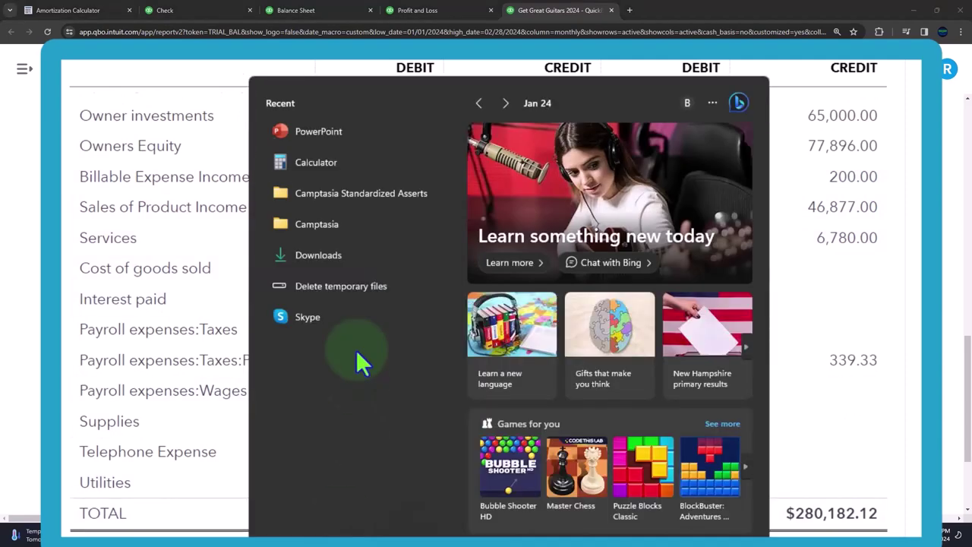
# Open Windows Calculator and position it over the centre of the report.
pyautogui.click(321, 165)
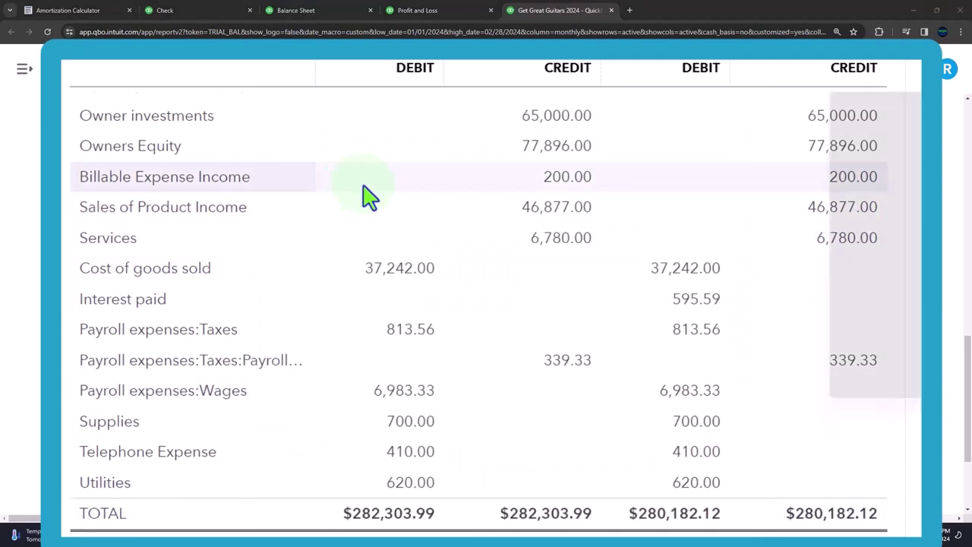
pyautogui.moveTo(843, 99); pyautogui.dragTo(541, 170)
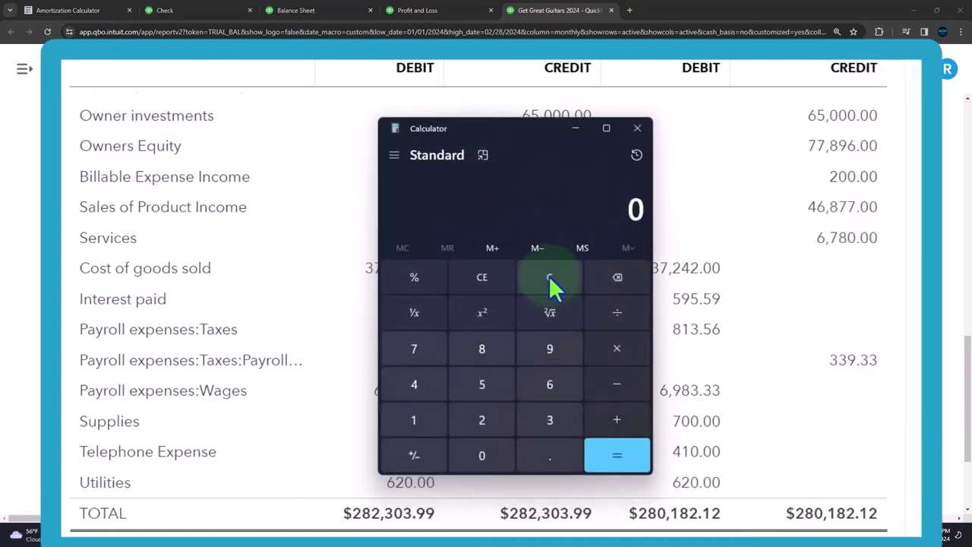
pyautogui.moveTo(551, 130); pyautogui.dragTo(538, 130)
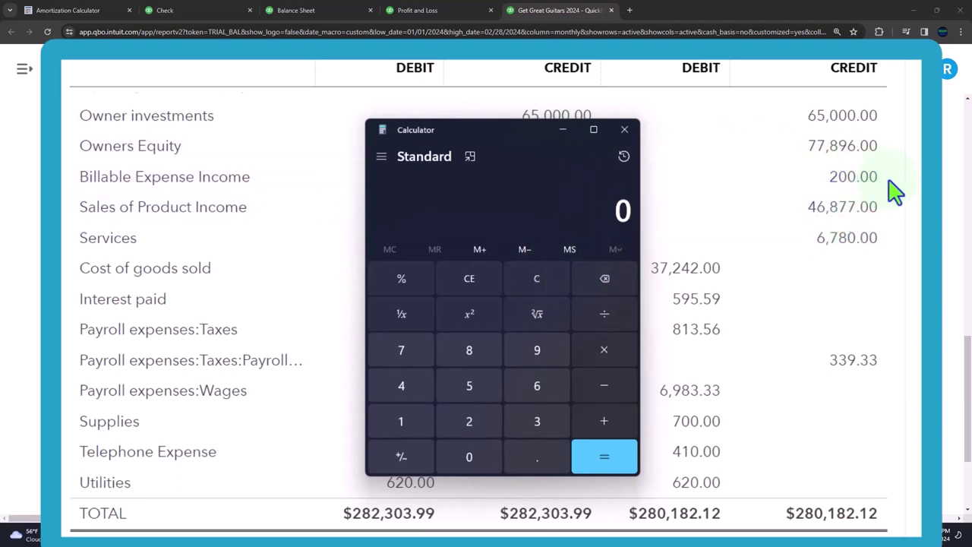
# Compute 200+46877+6780-37242-595.59-813.56+339.33-6983.33-700-410-620 to get 6,831.85.
pyautogui.write('200+4687')
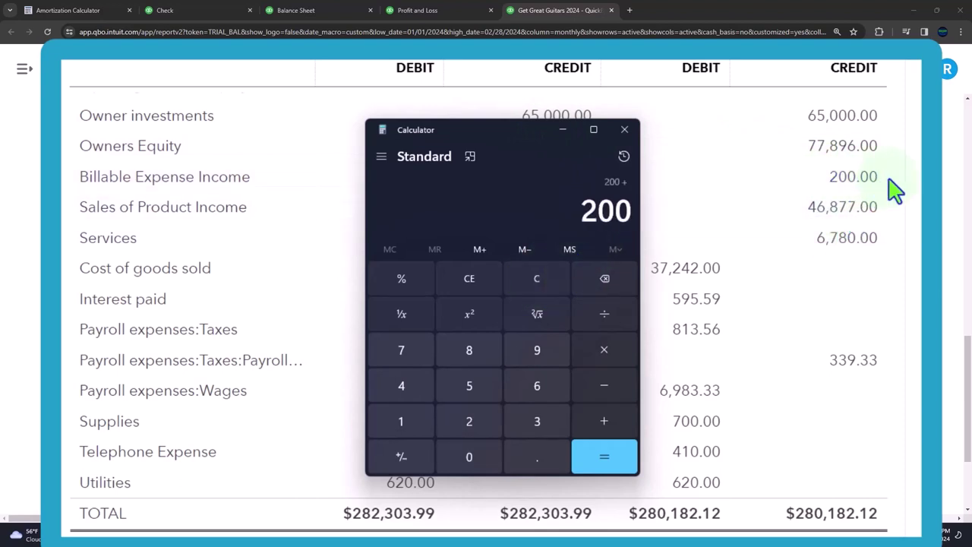
pyautogui.write('7+6780')
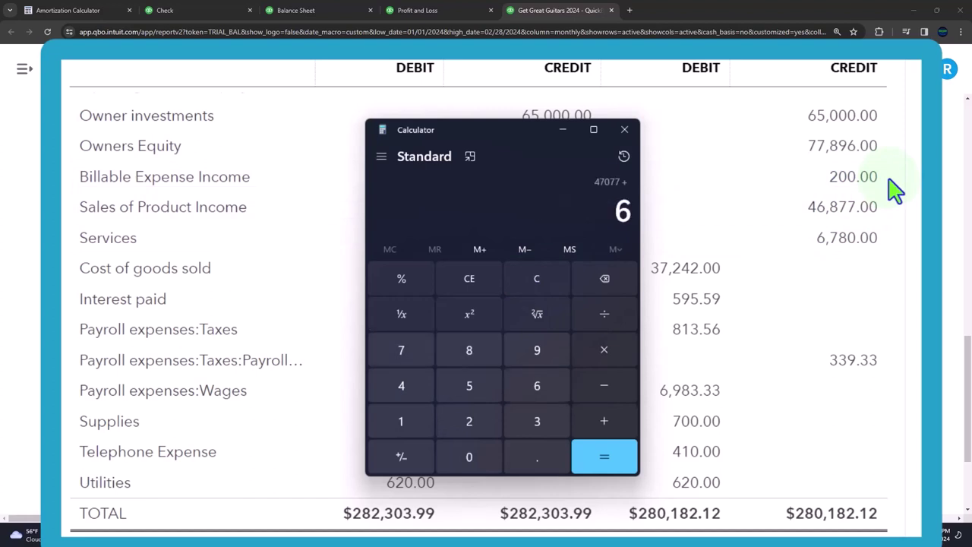
pyautogui.write('-37242')
pyautogui.write('- 59')
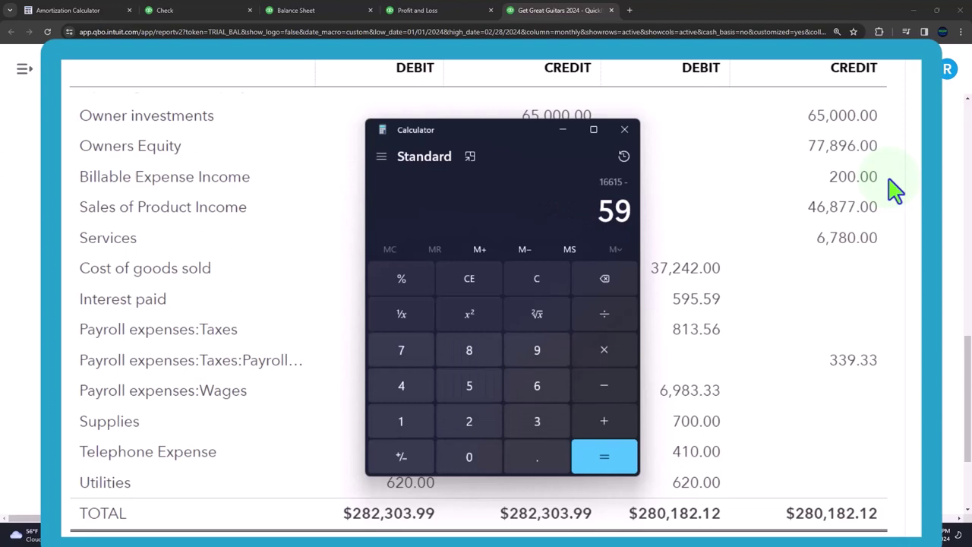
pyautogui.write('5.59')
pyautogui.press('-')
pyautogui.write('813.56')
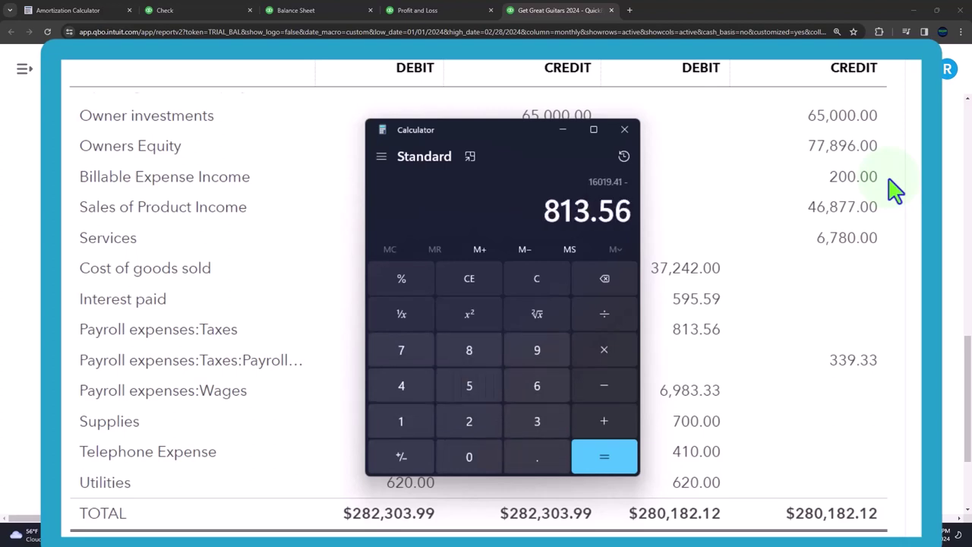
pyautogui.press('+')
pyautogui.write('339.33')
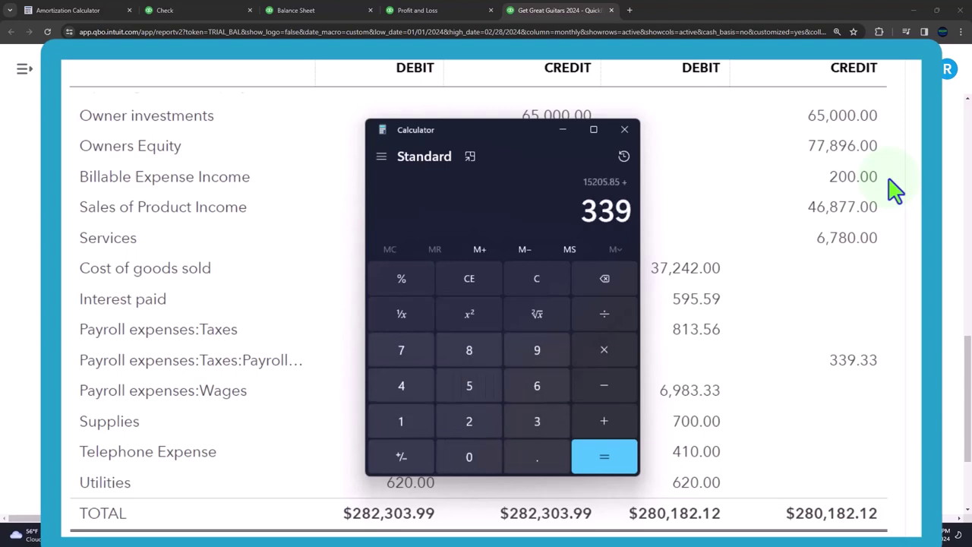
pyautogui.press('-')
pyautogui.write('69')
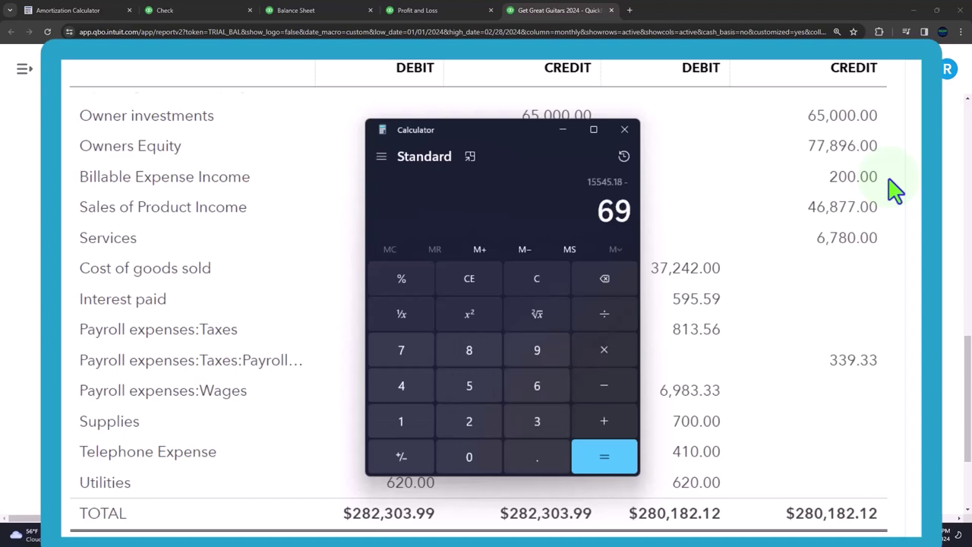
pyautogui.write('83.33')
pyautogui.press('-')
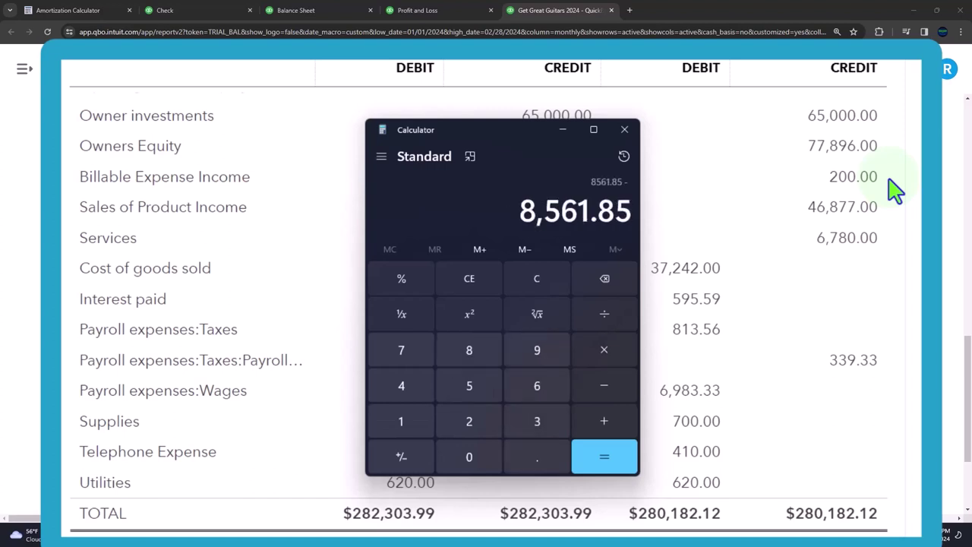
pyautogui.write('700')
pyautogui.press('-')
pyautogui.write('410')
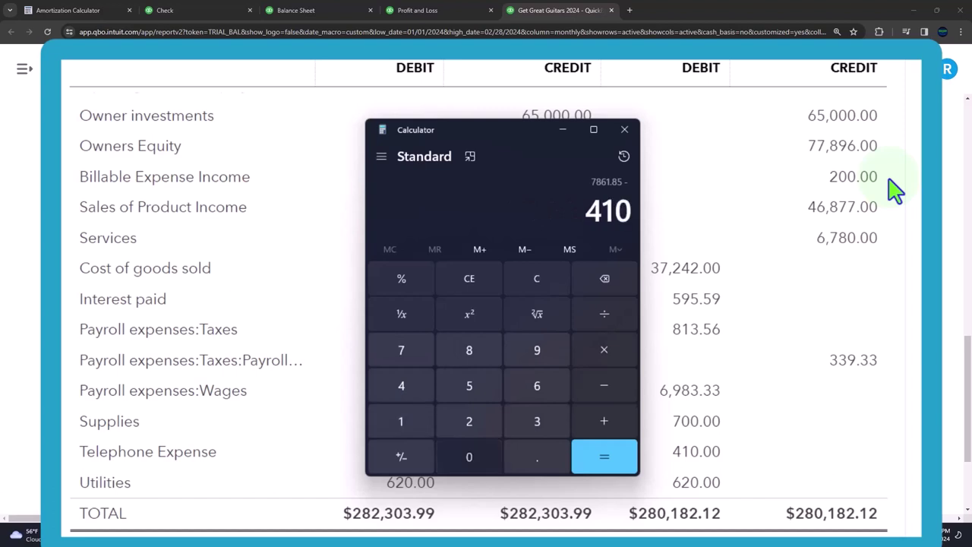
pyautogui.press('-')
pyautogui.write('620')
pyautogui.press('Return')
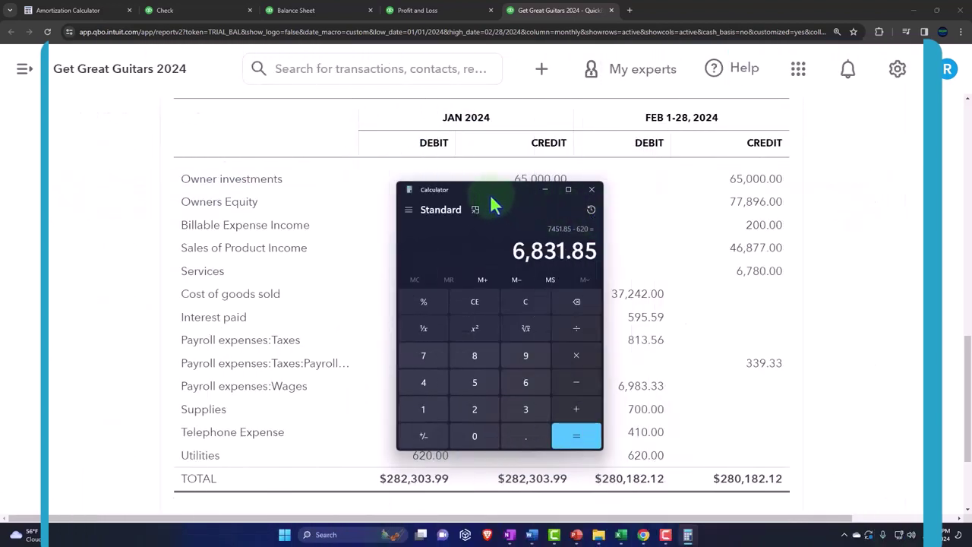
pyautogui.moveTo(490, 194); pyautogui.dragTo(835, 174)
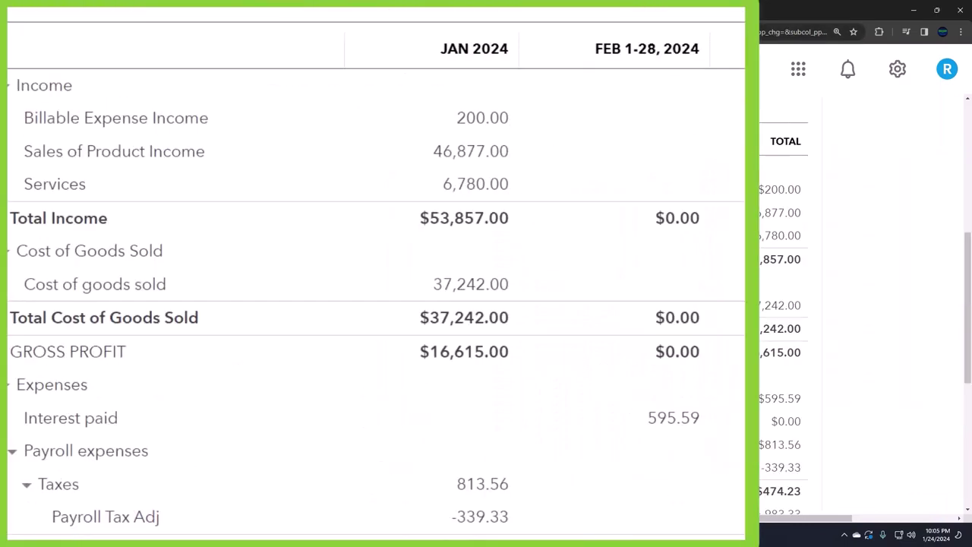
pyautogui.scroll(-8, 504, 190)
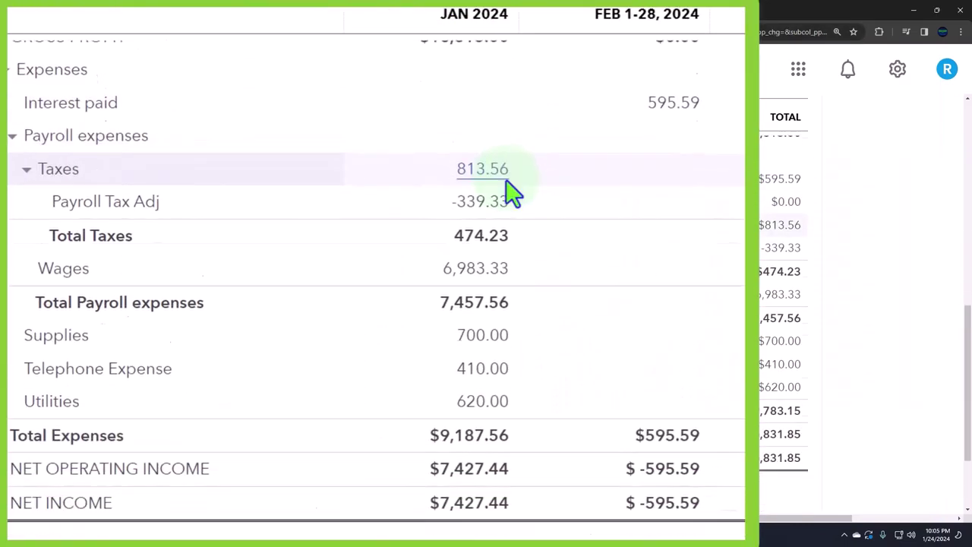
pyautogui.hotkey('alt', 'Tab')
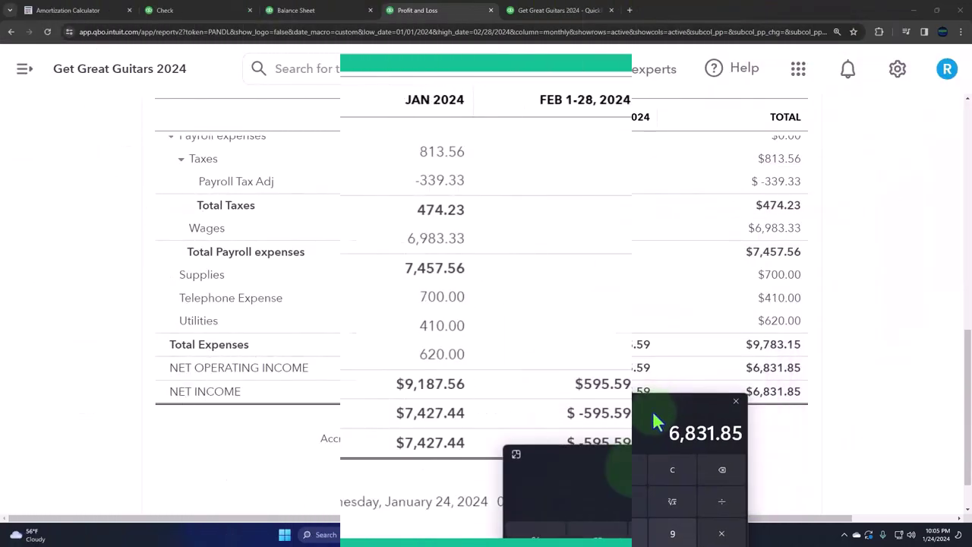
pyautogui.moveTo(636, 488); pyautogui.dragTo(781, 482)
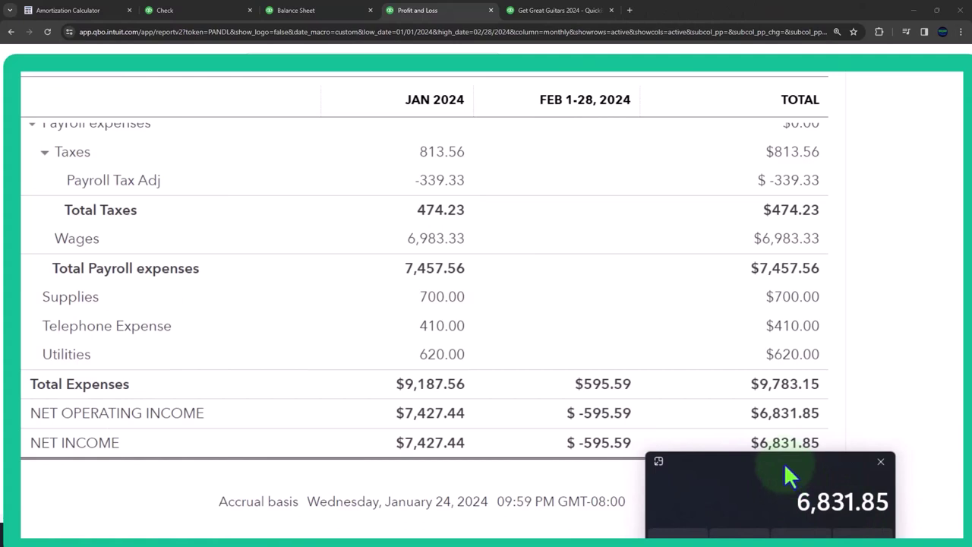
pyautogui.moveTo(785, 466); pyautogui.dragTo(844, 137)
pyautogui.click(562, 10)
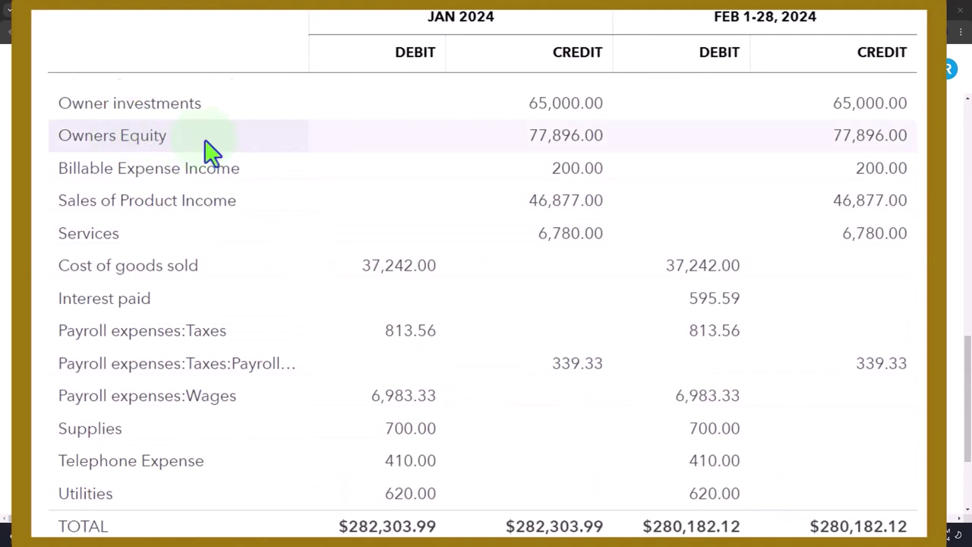
# Rerun the trial balance with start and end dates both set to 01/01/2025.
pyautogui.scroll(10, 332, 312)
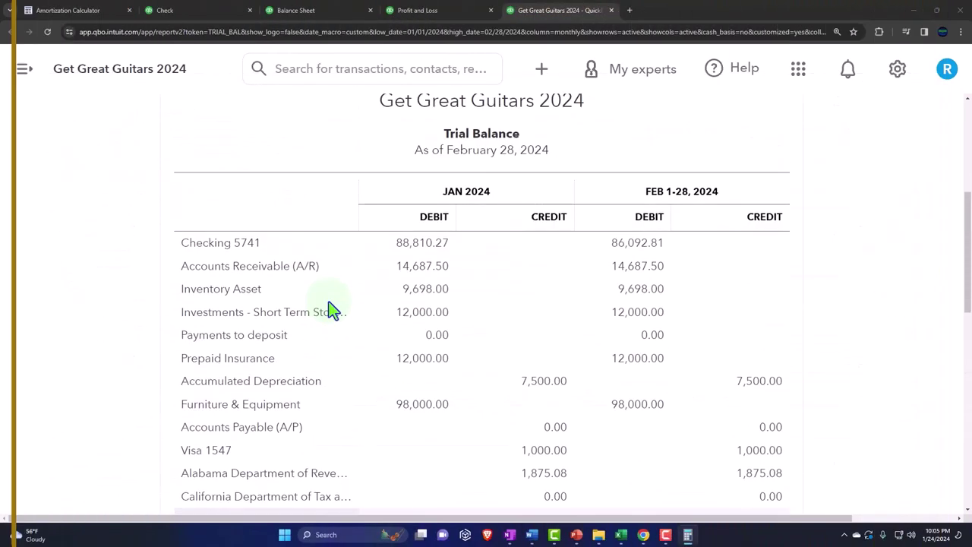
pyautogui.scroll(4, 333, 312)
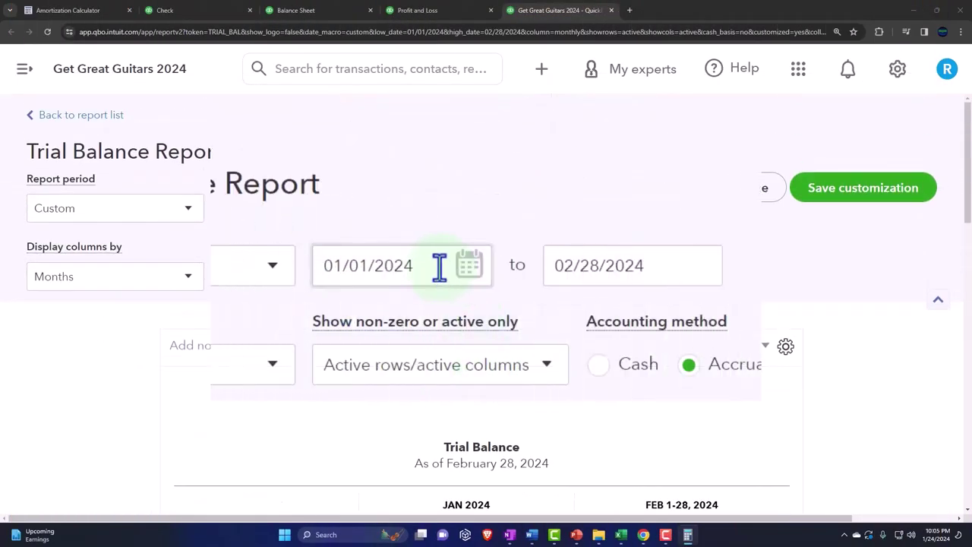
pyautogui.tripleClick(296, 210)
pyautogui.write('01/01/2')
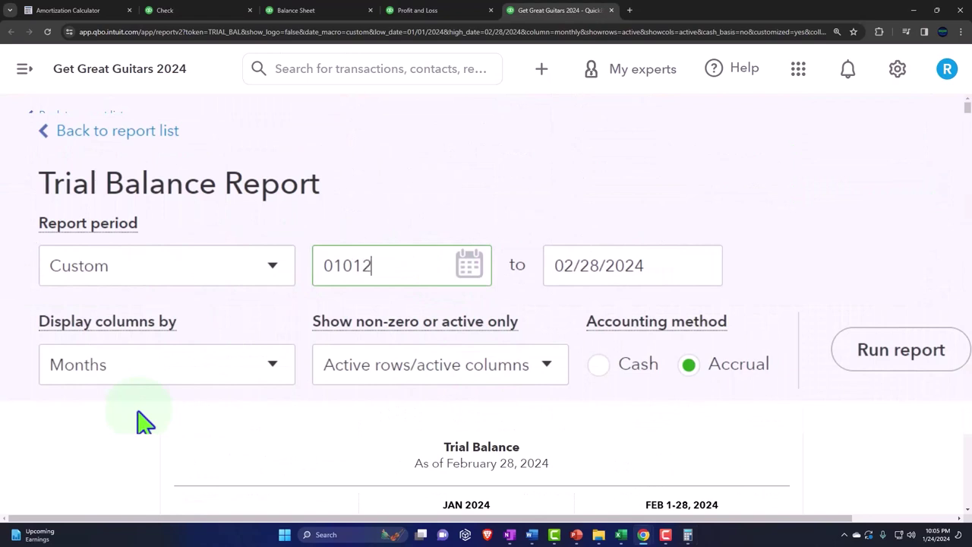
pyautogui.write('025')
pyautogui.press('Tab')
pyautogui.write('1')
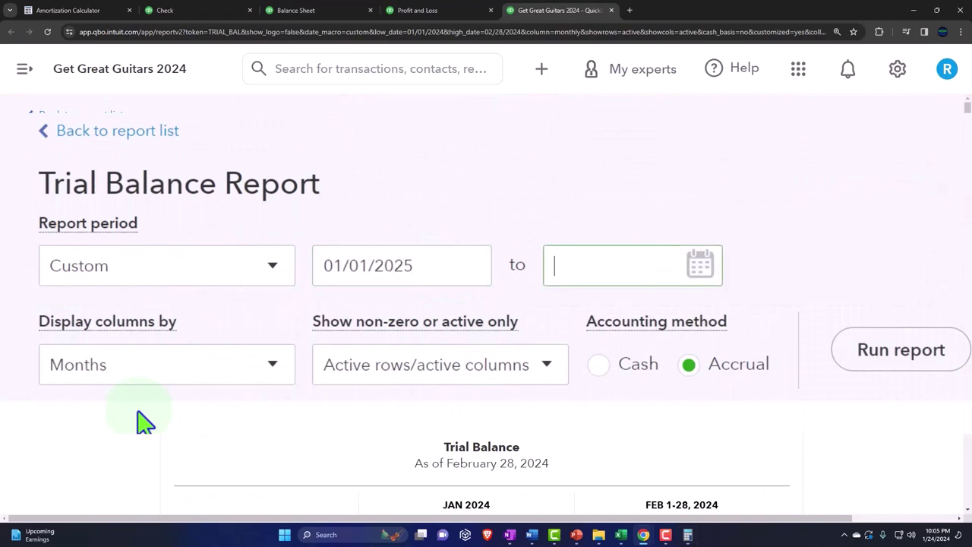
pyautogui.write('010125')
pyautogui.press('Tab')
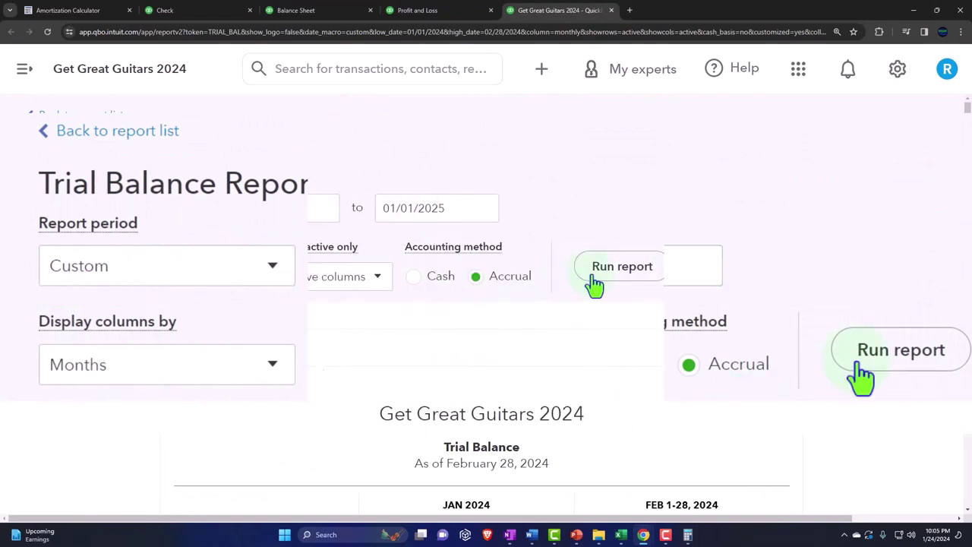
pyautogui.click(615, 274)
# Check Owners Equity at 84,727.85 on the rerun report and close the Calculator.
pyautogui.scroll(-10, 653, 278)
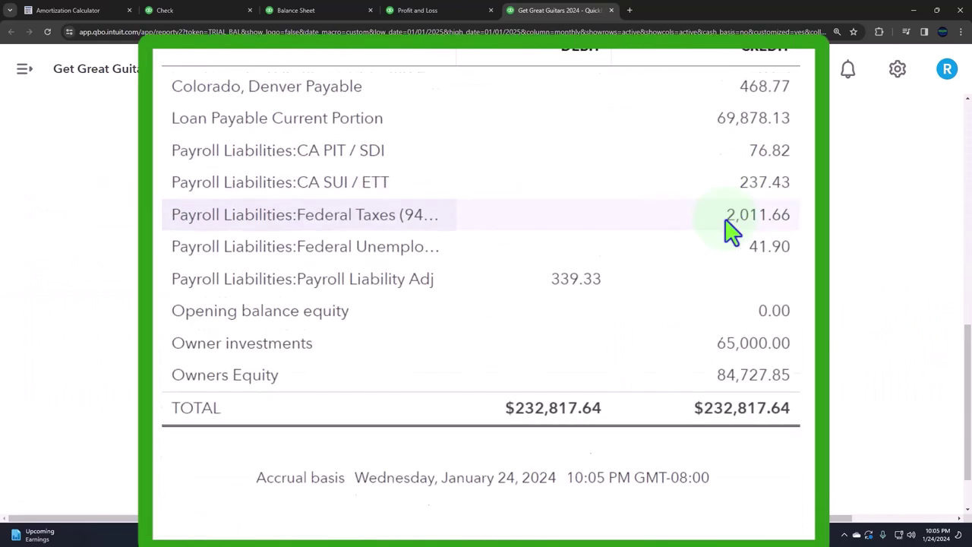
pyautogui.scroll(-2, 732, 230)
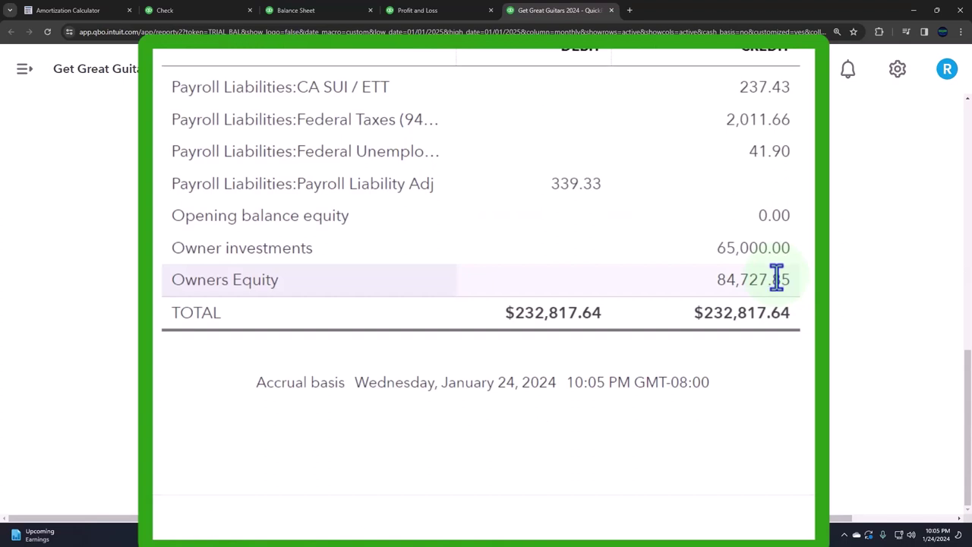
pyautogui.scroll(3, 781, 285)
pyautogui.scroll(3, 778, 293)
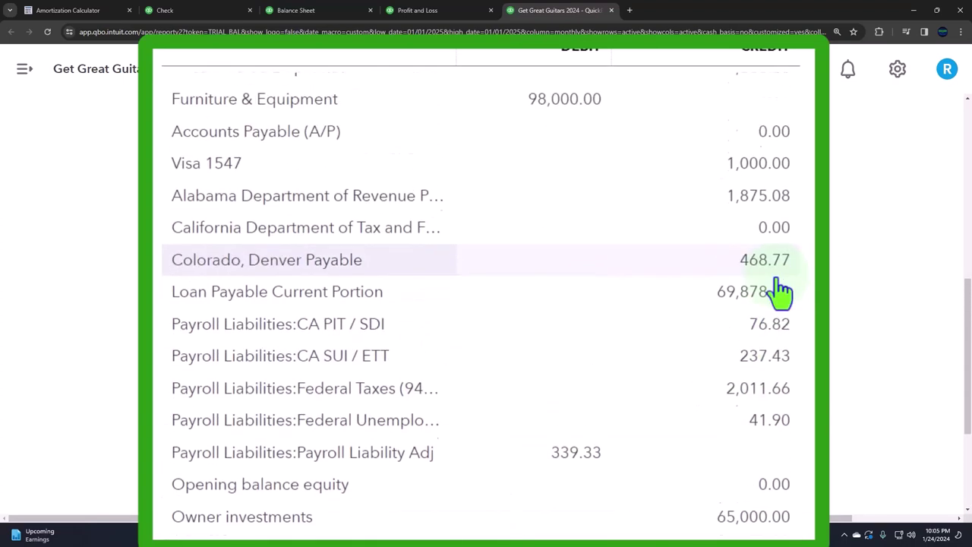
pyautogui.click(857, 169)
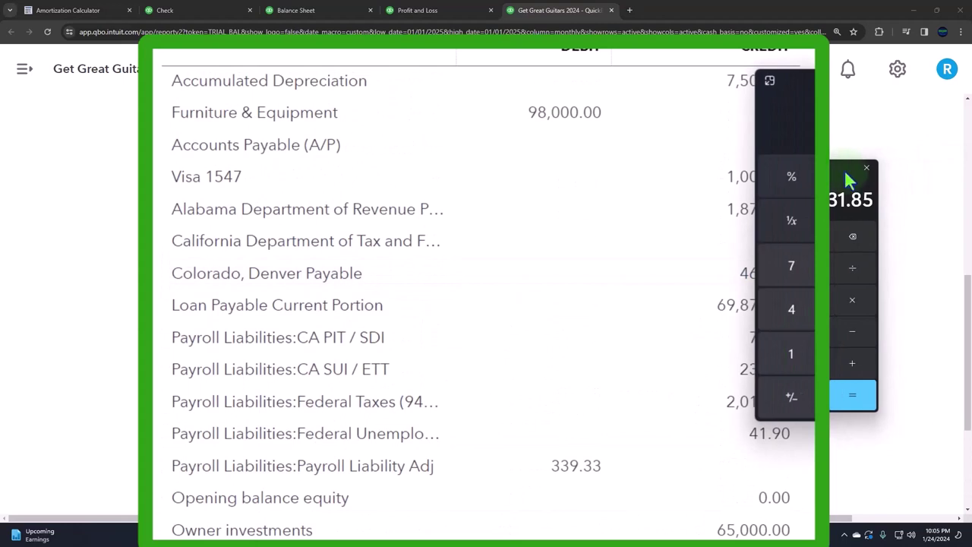